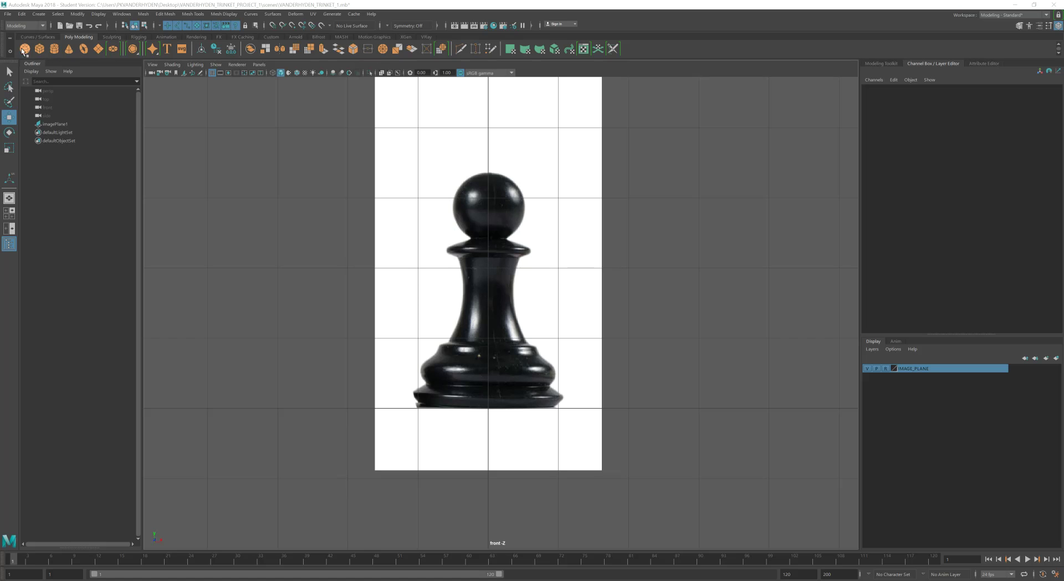
# Create a polygon sphere at the origin and expand its construction settings
pyautogui.click(84, 50)
pyautogui.click(25, 49)
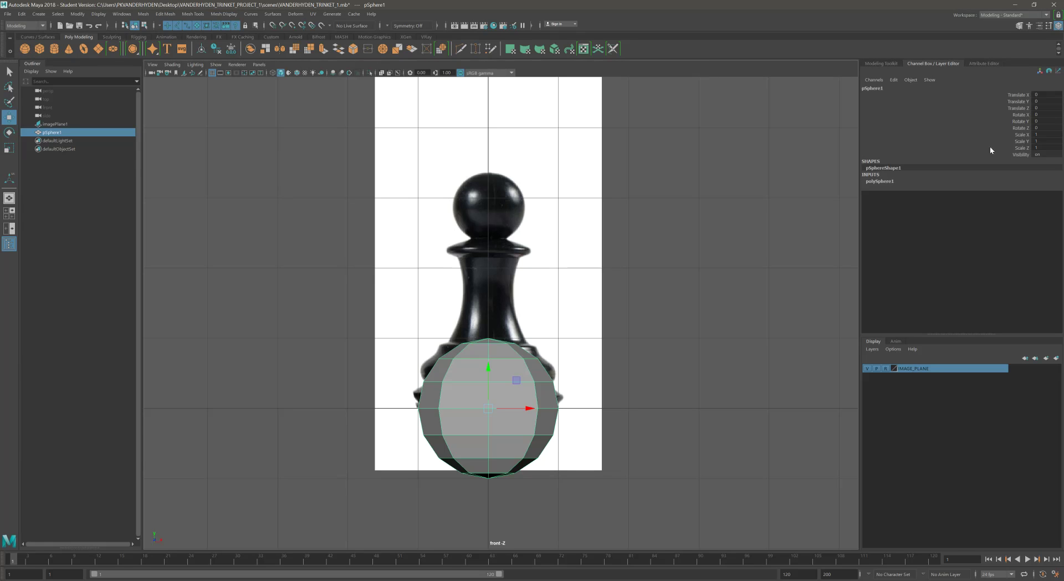
pyautogui.click(885, 179)
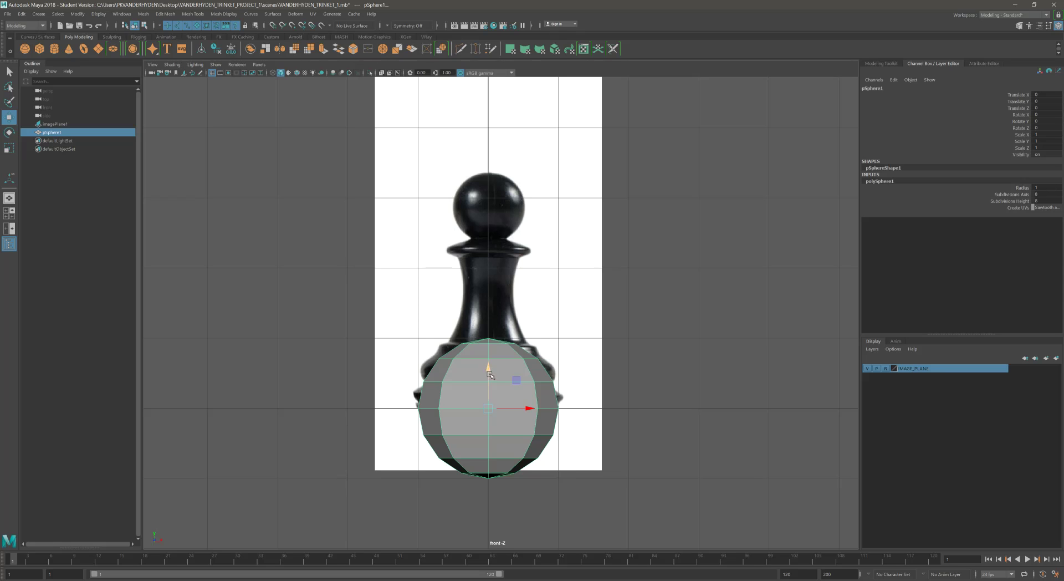
# In the perspective view, set the sphere's axis and height subdivisions to 20
pyautogui.press('space')
pyautogui.press('space')
pyautogui.keyDown('alt'); pyautogui.moveTo(686, 251); pyautogui.dragTo(603, 246); pyautogui.keyUp('alt')
pyautogui.keyDown('alt'); pyautogui.moveTo(603, 246); pyautogui.dragTo(712, 239, button='right'); pyautogui.keyUp('alt')
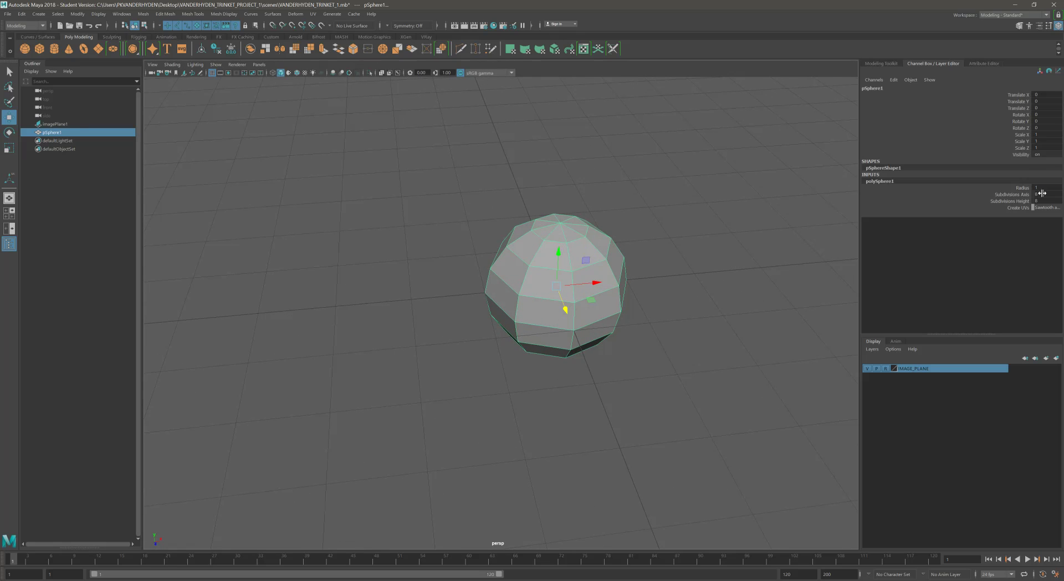
pyautogui.write('20')
pyautogui.press('Tab')
pyautogui.write('20')
pyautogui.press('Return')
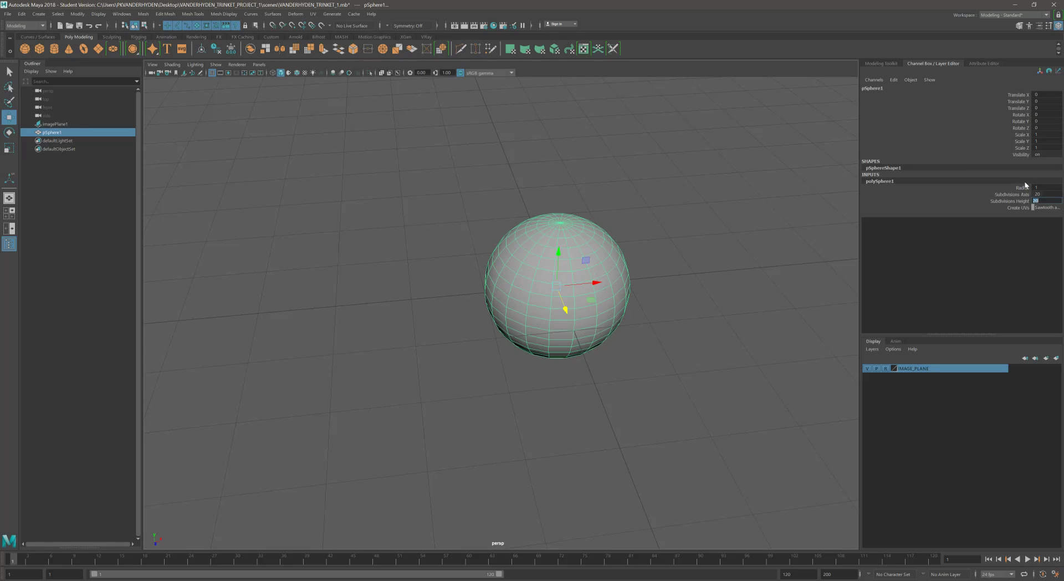
# Set the sphere's axis and height subdivisions to 8
pyautogui.click(1042, 193)
pyautogui.click(869, 183)
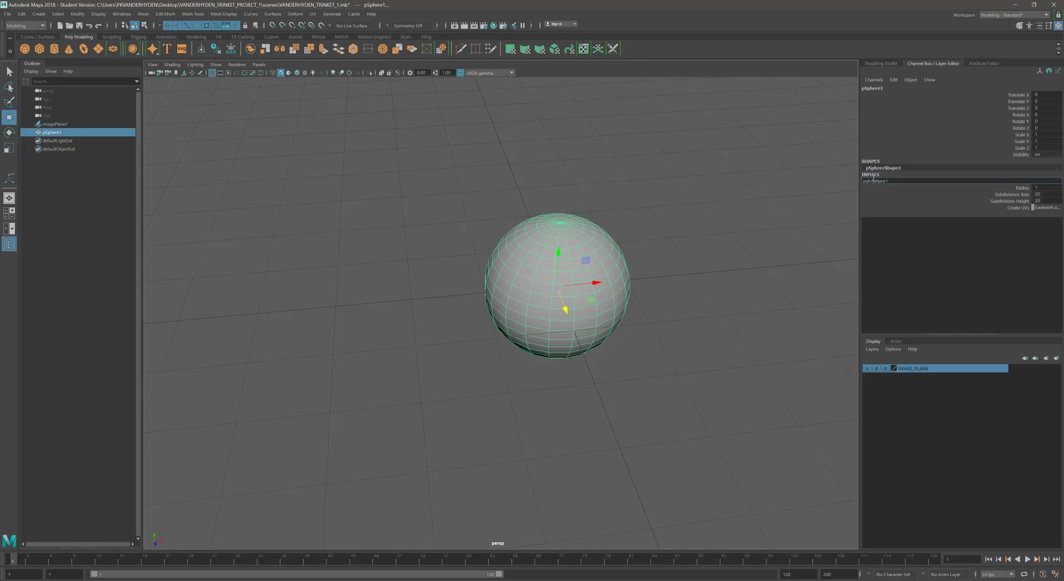
pyautogui.click(1041, 193)
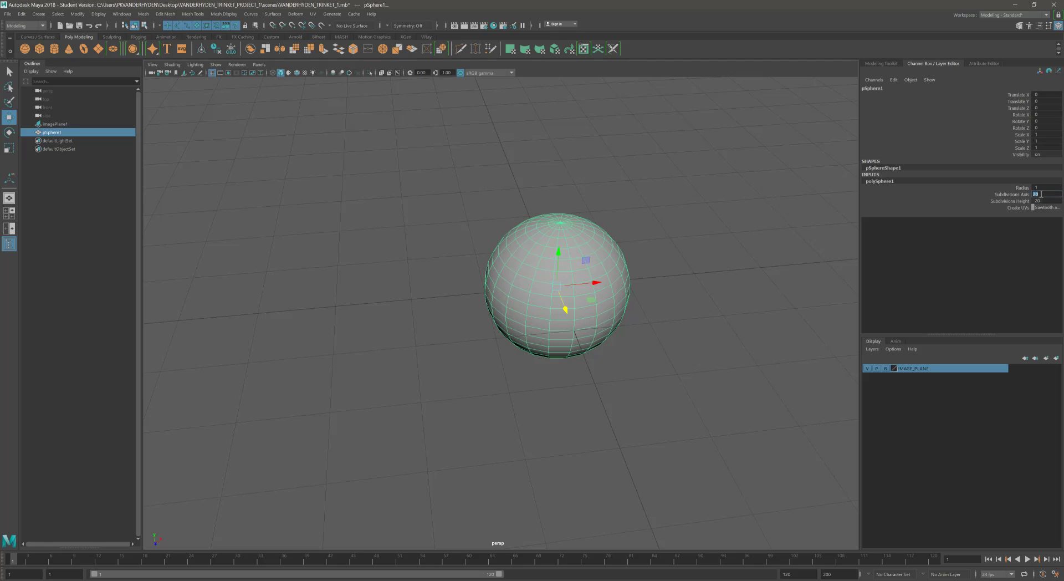
pyautogui.press('Tab')
pyautogui.write('8')
pyautogui.press('Return')
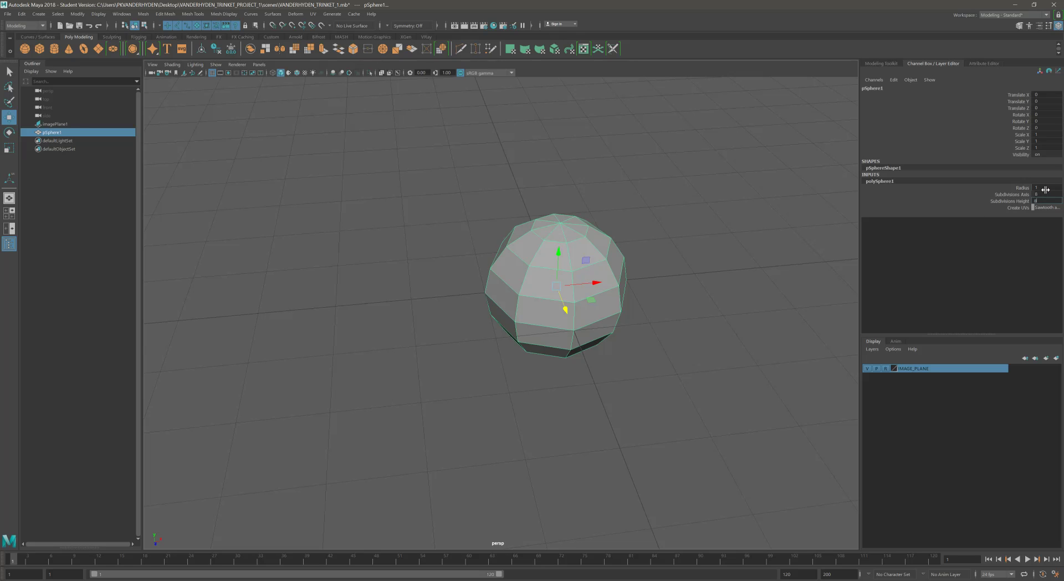
# Inspect the sphere's triangulated top pole up close and switch the sphere to edge selection
pyautogui.keyDown('alt'); pyautogui.moveTo(538, 247); pyautogui.dragTo(594, 270, button='right'); pyautogui.keyUp('alt')
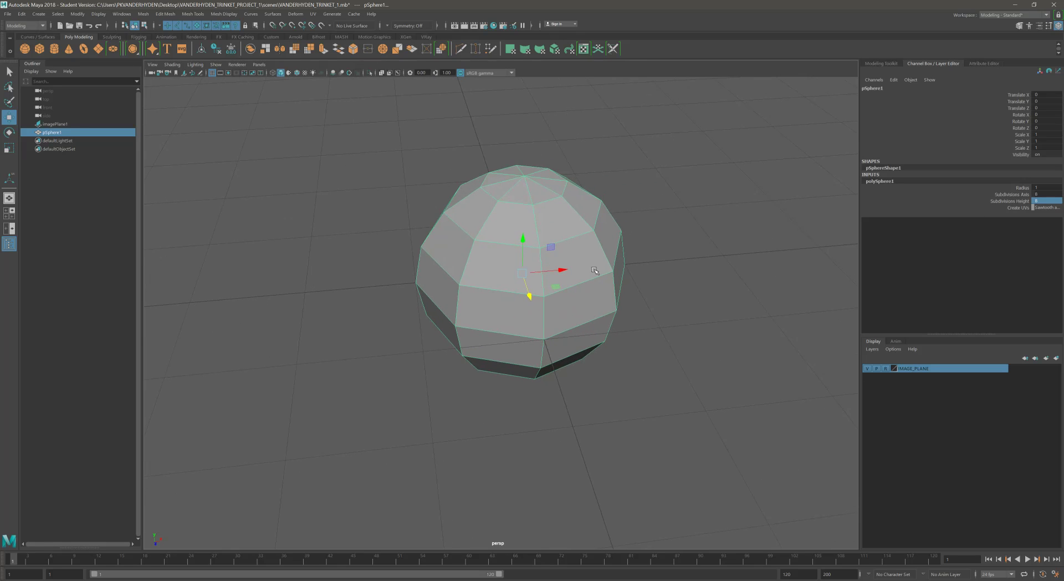
pyautogui.keyDown('alt'); pyautogui.moveTo(594, 270); pyautogui.dragTo(565, 293); pyautogui.keyUp('alt')
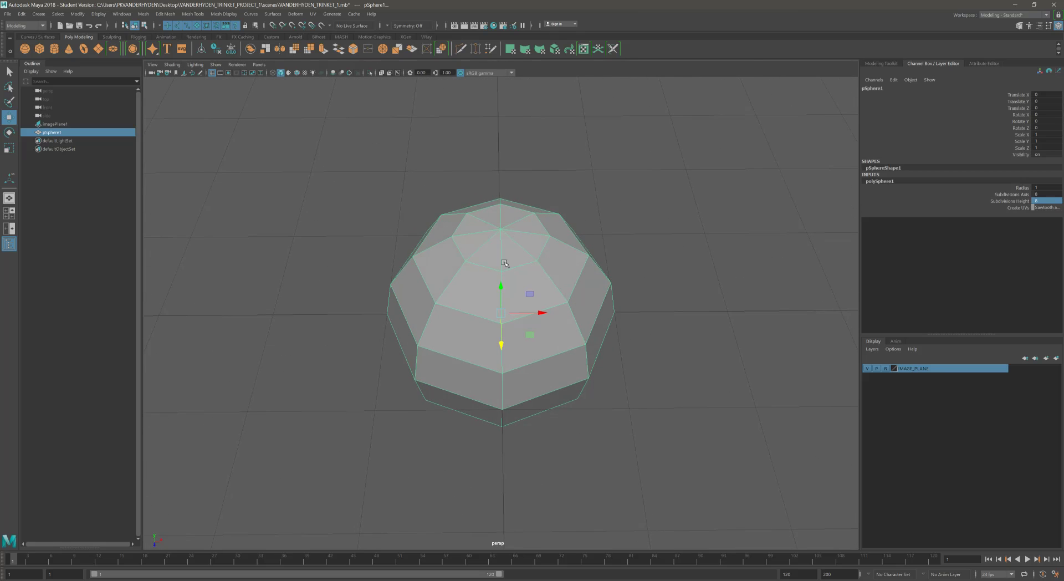
pyautogui.keyDown('alt'); pyautogui.moveTo(499, 265); pyautogui.dragTo(532, 283); pyautogui.keyUp('alt')
pyautogui.keyDown('alt'); pyautogui.moveTo(531, 283); pyautogui.dragTo(592, 260, button='right'); pyautogui.keyUp('alt')
pyautogui.keyDown('alt'); pyautogui.moveTo(593, 260); pyautogui.dragTo(526, 238); pyautogui.keyUp('alt')
pyautogui.moveTo(524, 239); pyautogui.dragTo(524, 220, button='right')
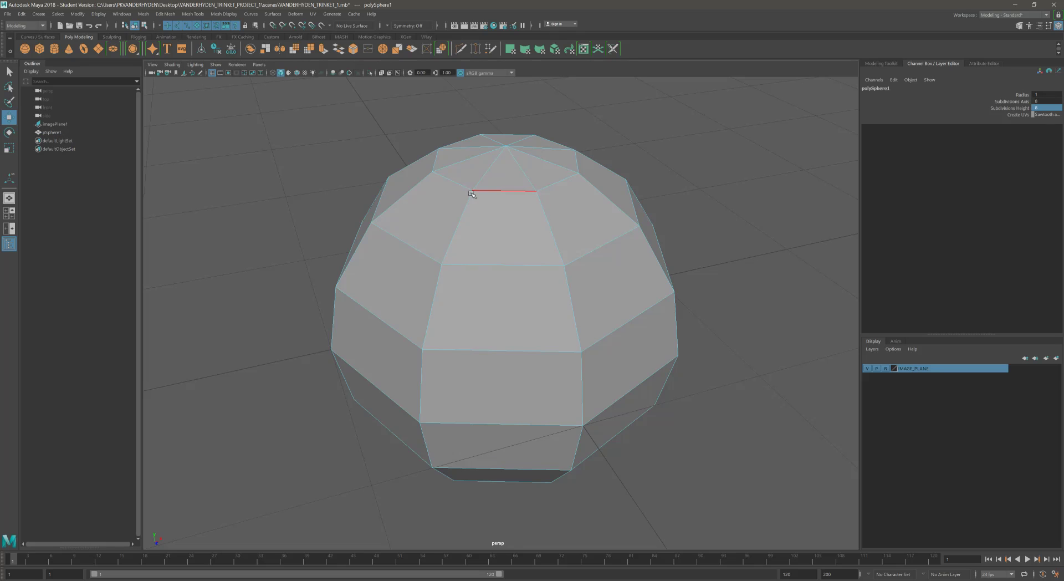
pyautogui.moveTo(476, 242); pyautogui.dragTo(475, 265, button='right')
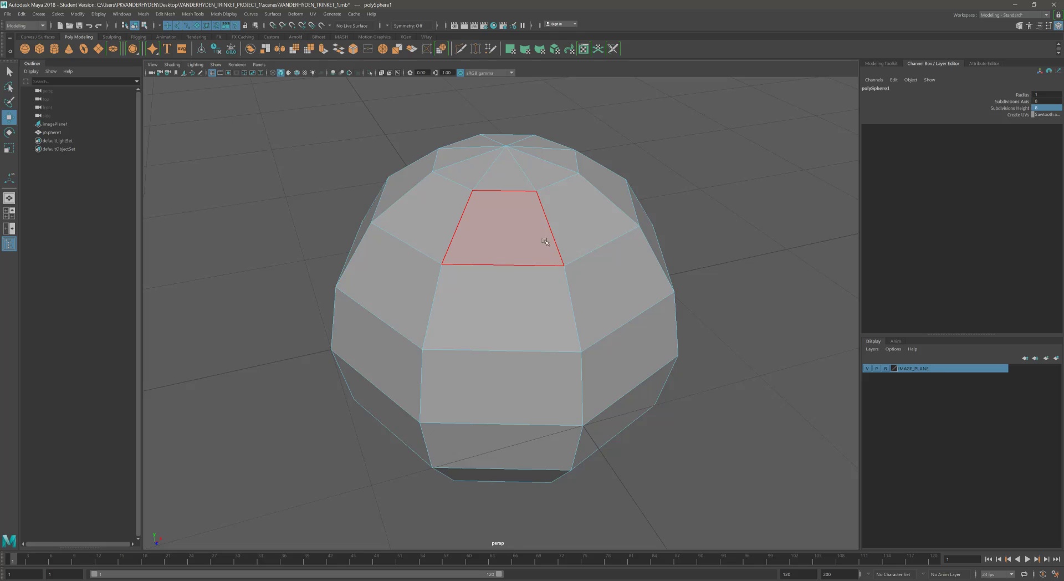
pyautogui.moveTo(514, 227); pyautogui.dragTo(508, 201, button='right')
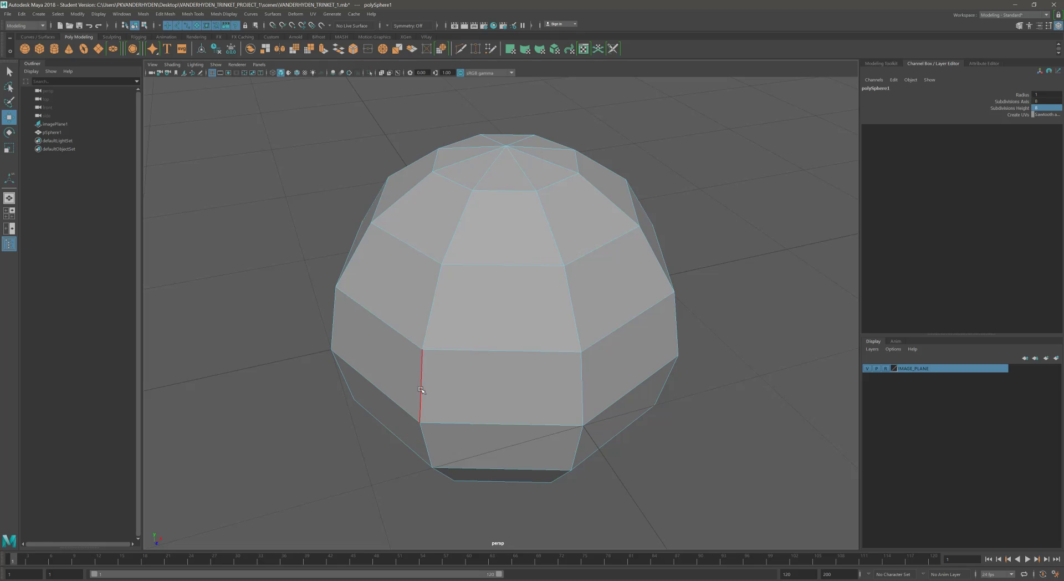
# Delete every other edge radiating from the sphere's top pole to turn the triangles into quads
pyautogui.keyDown('alt'); pyautogui.moveTo(545, 294); pyautogui.dragTo(525, 327); pyautogui.keyUp('alt')
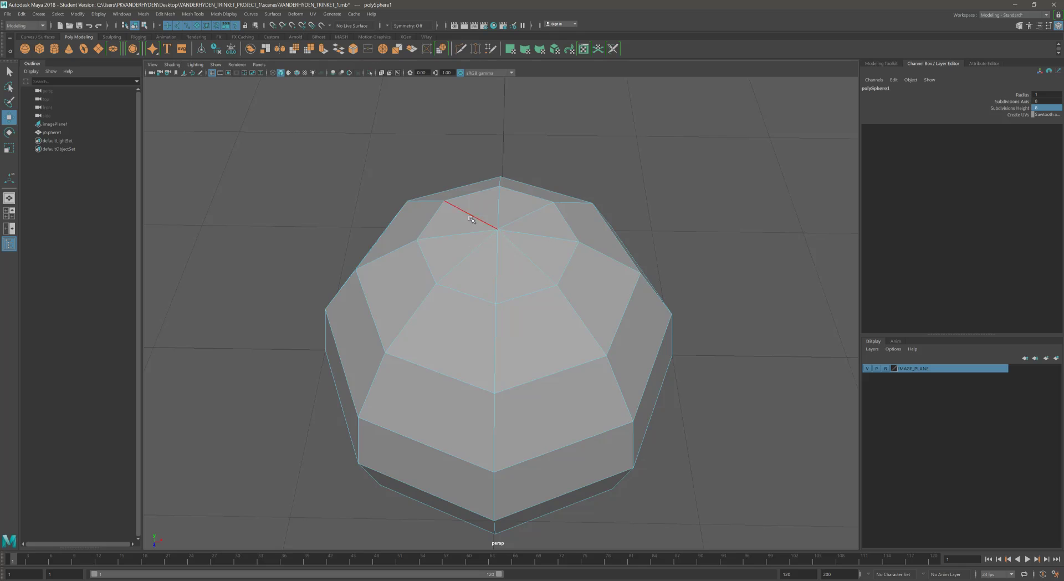
pyautogui.keyDown('alt'); pyautogui.moveTo(473, 275); pyautogui.dragTo(477, 273); pyautogui.keyUp('alt')
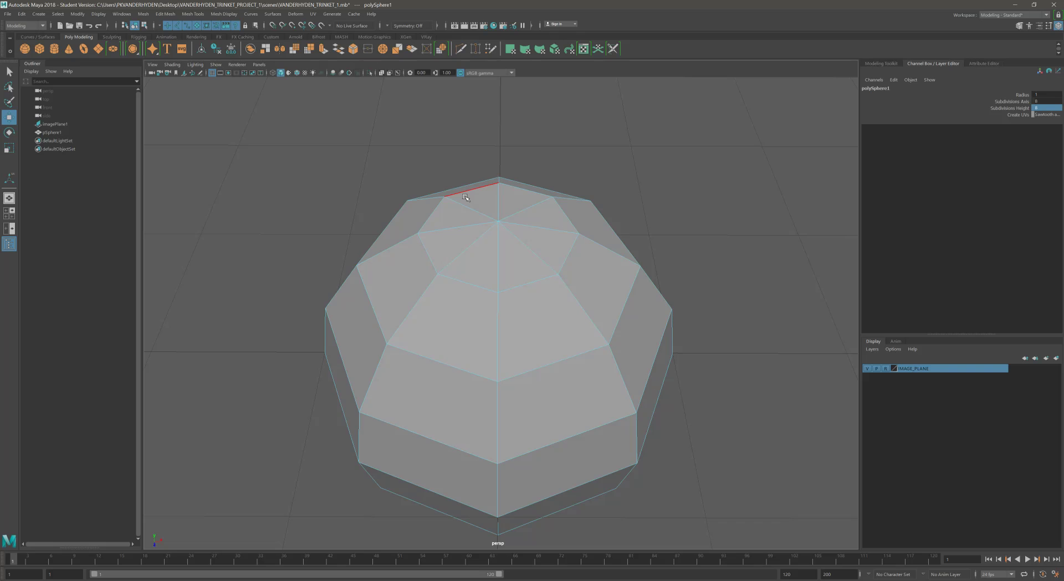
pyautogui.keyDown('alt'); pyautogui.moveTo(498, 266); pyautogui.dragTo(499, 270); pyautogui.keyUp('alt')
pyautogui.click(471, 278)
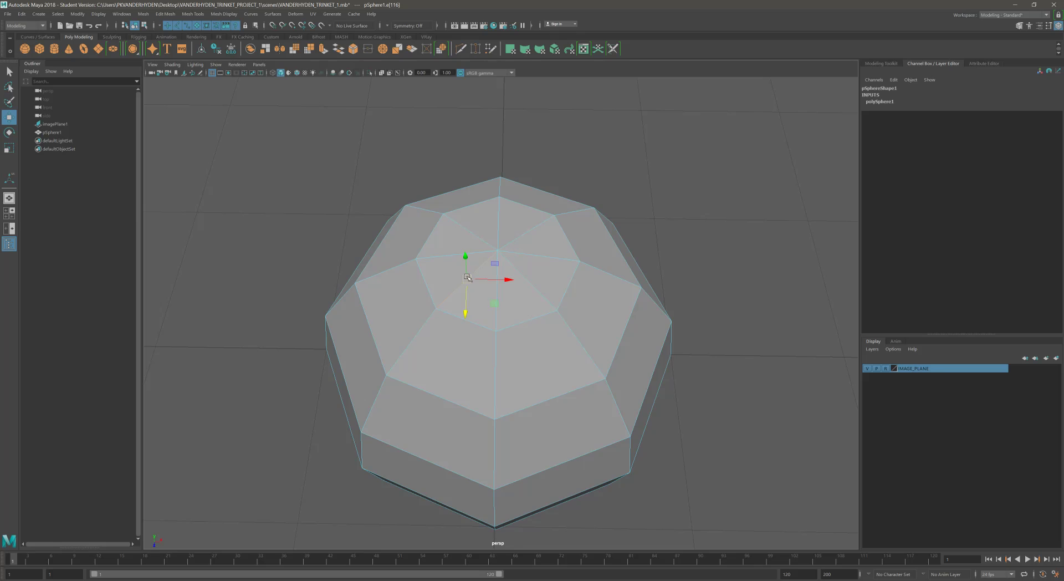
pyautogui.keyDown('shift'); pyautogui.click(540, 293); pyautogui.keyUp('shift')
pyautogui.keyDown('shift'); pyautogui.click(529, 232); pyautogui.keyUp('shift')
pyautogui.press('Delete')
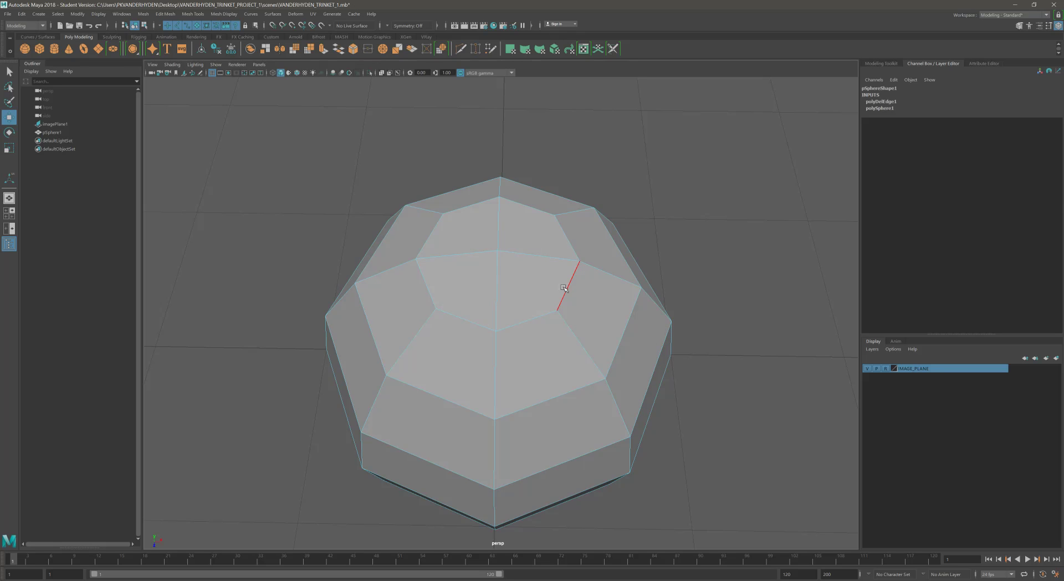
# Delete every other edge radiating from the sphere's bottom pole to turn those triangles into quads
pyautogui.keyDown('alt'); pyautogui.moveTo(556, 391); pyautogui.dragTo(561, 322); pyautogui.keyUp('alt')
pyautogui.click(515, 237)
pyautogui.click(500, 308)
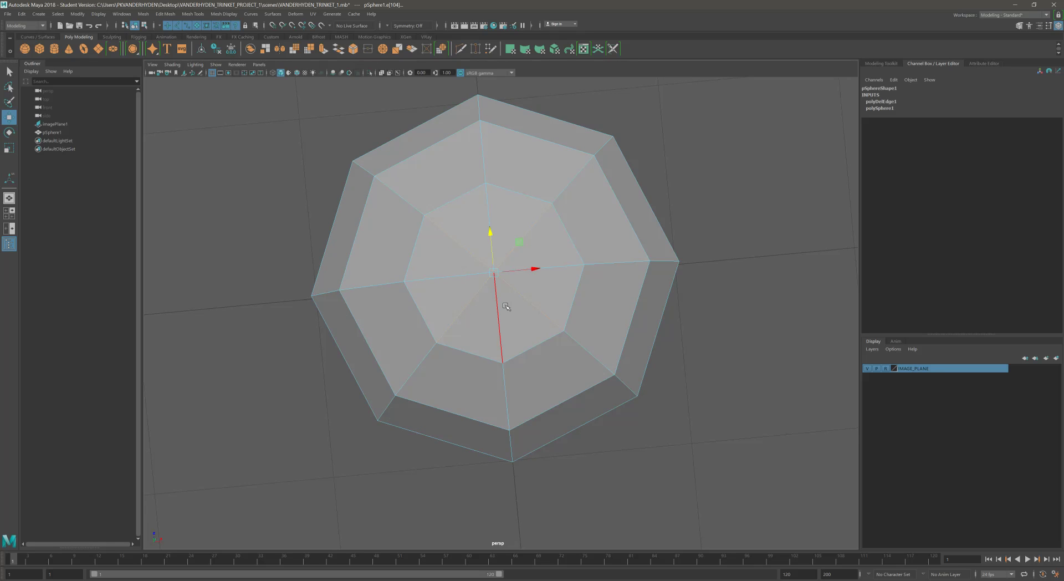
pyautogui.press('Delete')
pyautogui.keyDown('alt'); pyautogui.moveTo(505, 305); pyautogui.dragTo(517, 273); pyautogui.keyUp('alt')
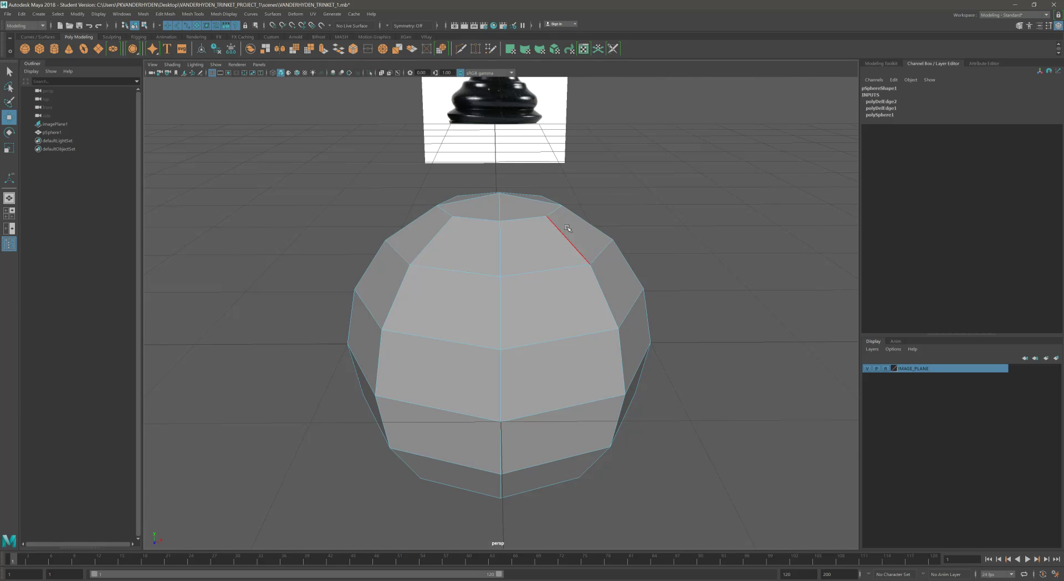
pyautogui.keyDown('alt'); pyautogui.moveTo(536, 301); pyautogui.dragTo(535, 297); pyautogui.keyUp('alt')
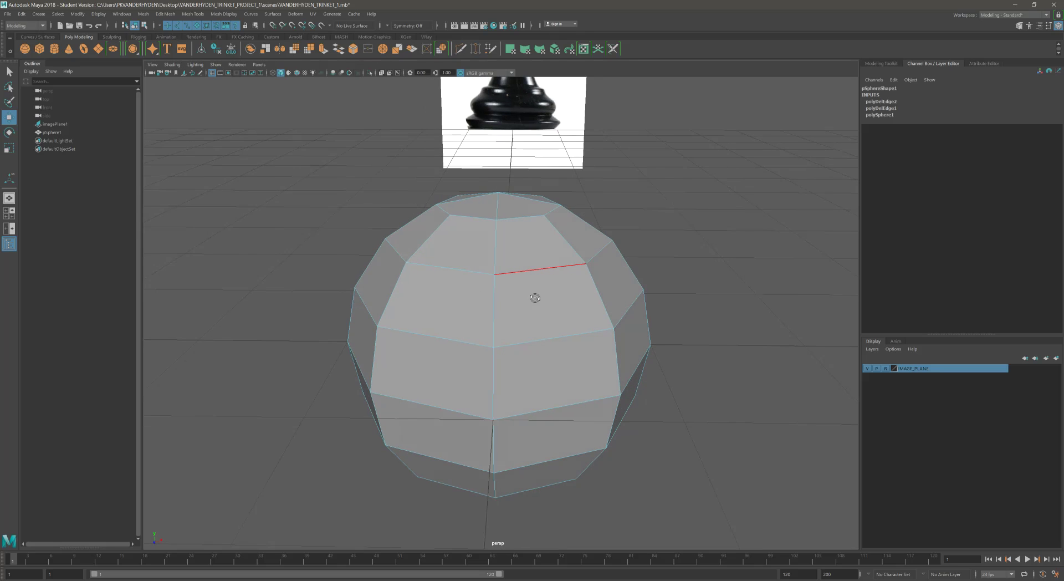
# Show the front view full size and return the sphere to object mode
pyautogui.click(10, 213)
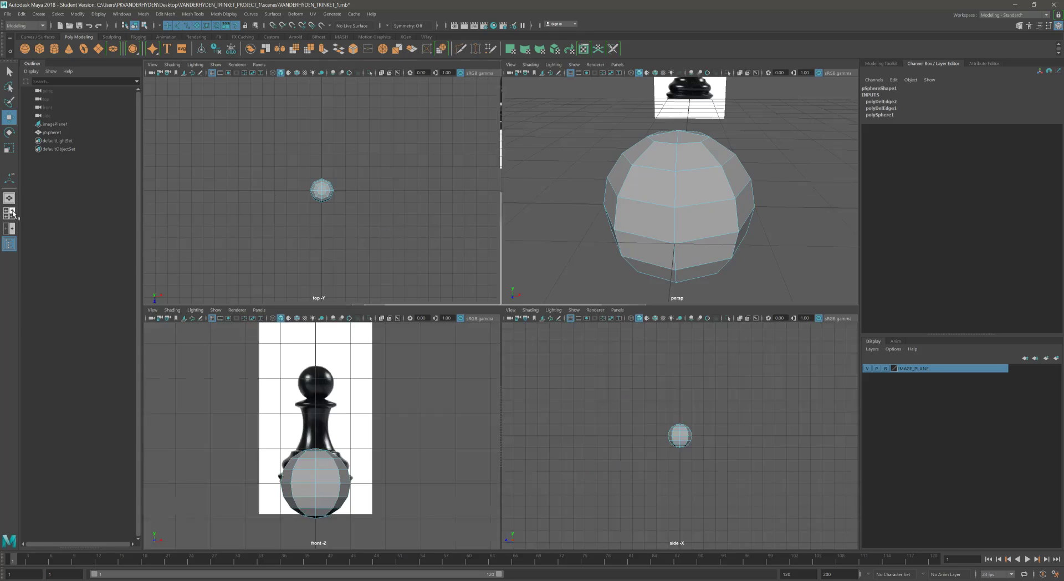
pyautogui.press('space')
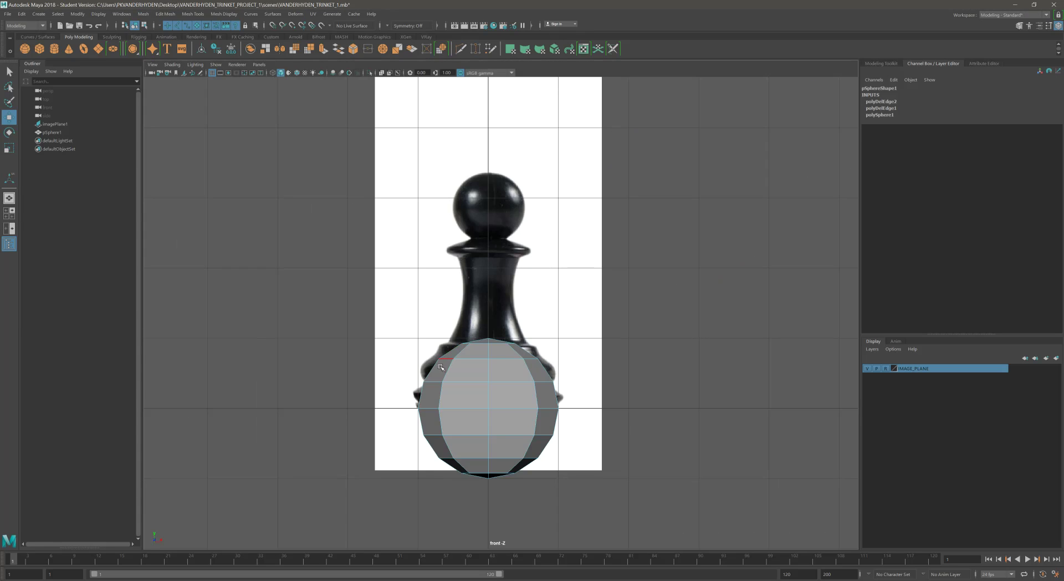
pyautogui.scroll(3, 589, 363)
pyautogui.scroll(-1, 608, 333)
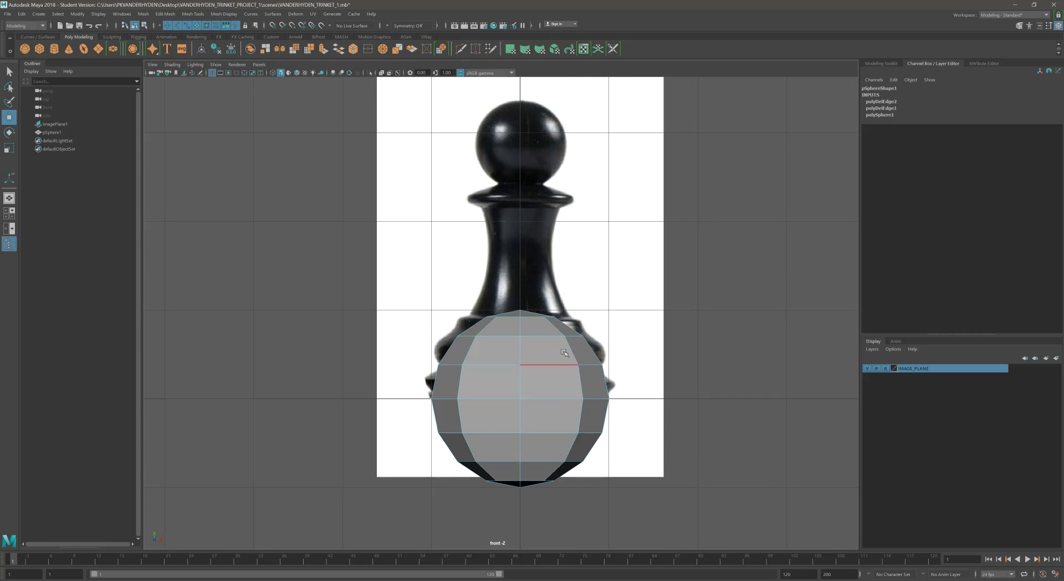
pyautogui.rightClick(524, 364)
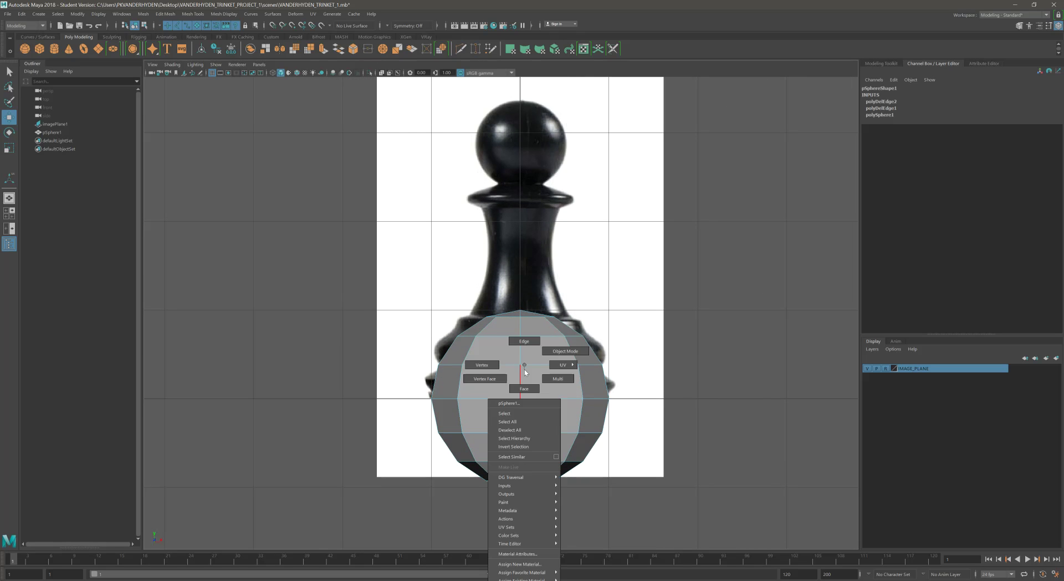
pyautogui.click(565, 351)
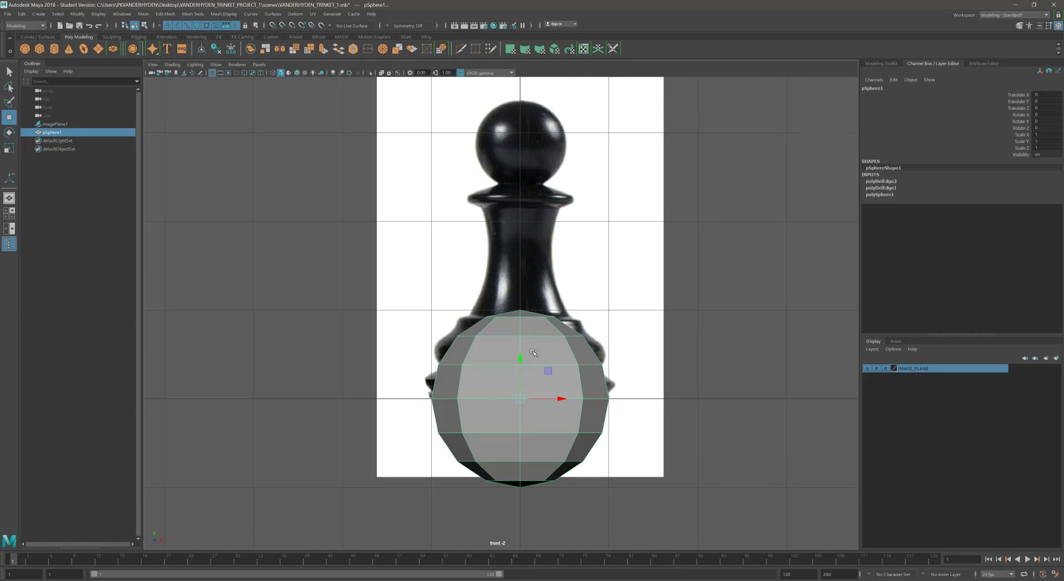
# Raise the sphere to about 2.78 in Y over the pawn's head and scale it uniformly to about 0.52
pyautogui.moveTo(521, 362); pyautogui.dragTo(536, 116)
pyautogui.keyDown('alt'); pyautogui.moveTo(536, 115); pyautogui.dragTo(554, 258, button='middle'); pyautogui.keyUp('alt')
pyautogui.keyDown('alt'); pyautogui.moveTo(554, 259); pyautogui.dragTo(572, 258, button='right'); pyautogui.keyUp('alt')
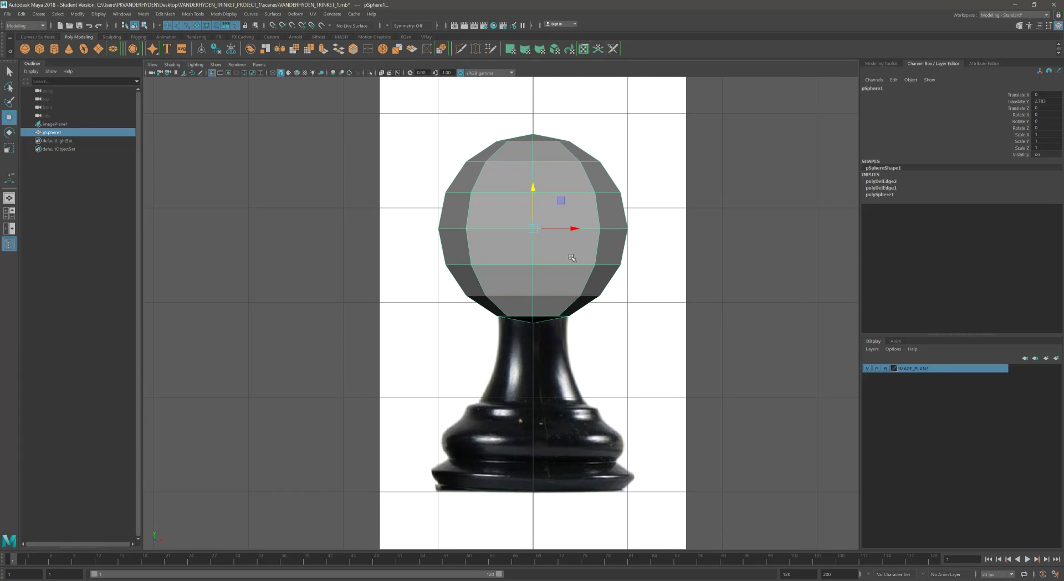
pyautogui.click(9, 148)
pyautogui.moveTo(535, 233); pyautogui.dragTo(456, 239)
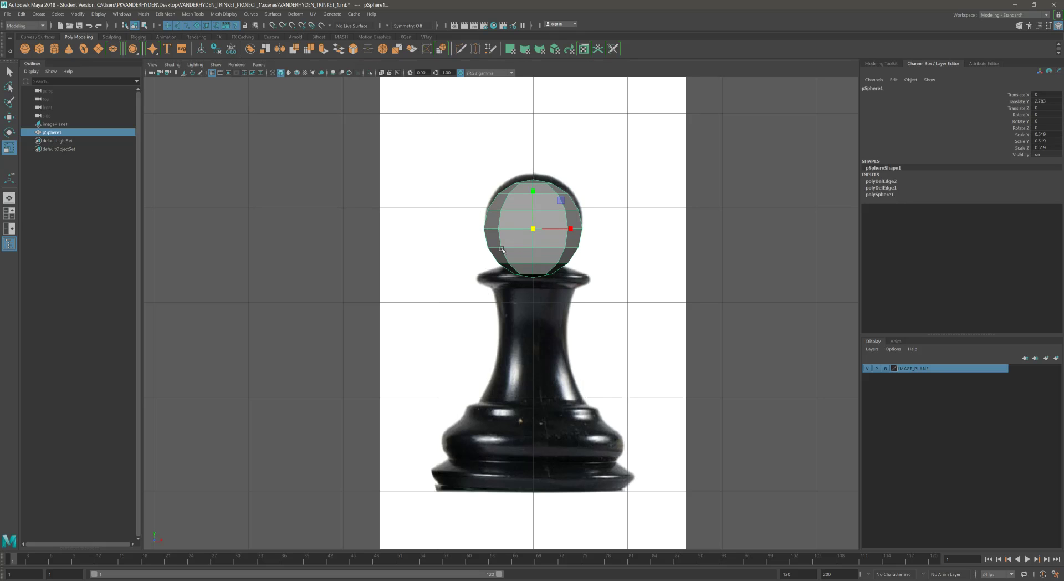
pyautogui.scroll(3, 581, 236)
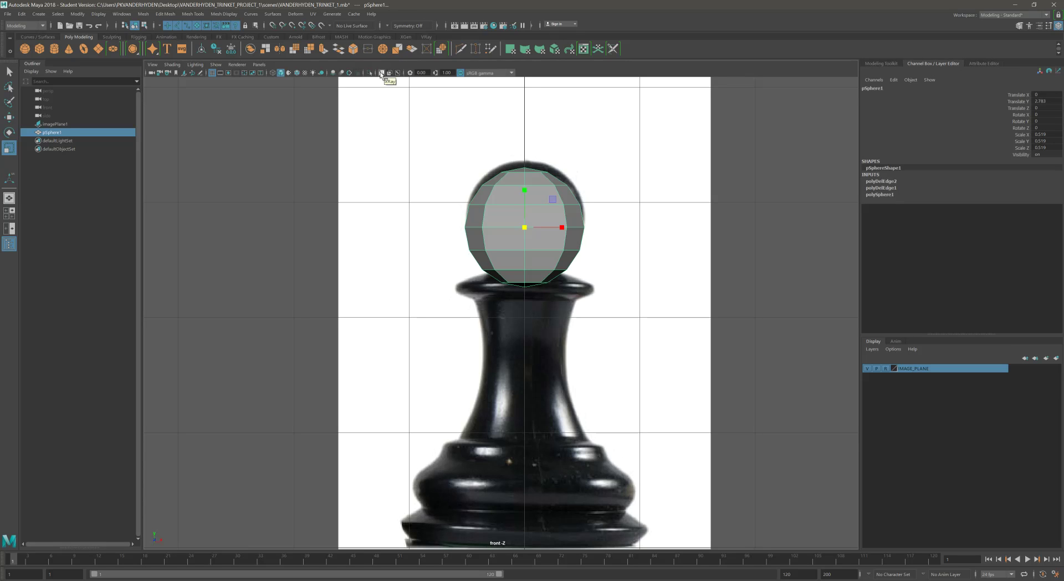
# Turn on X-ray display and raise the sphere to about 2.86 in Y to match the pawn's head
pyautogui.click(380, 74)
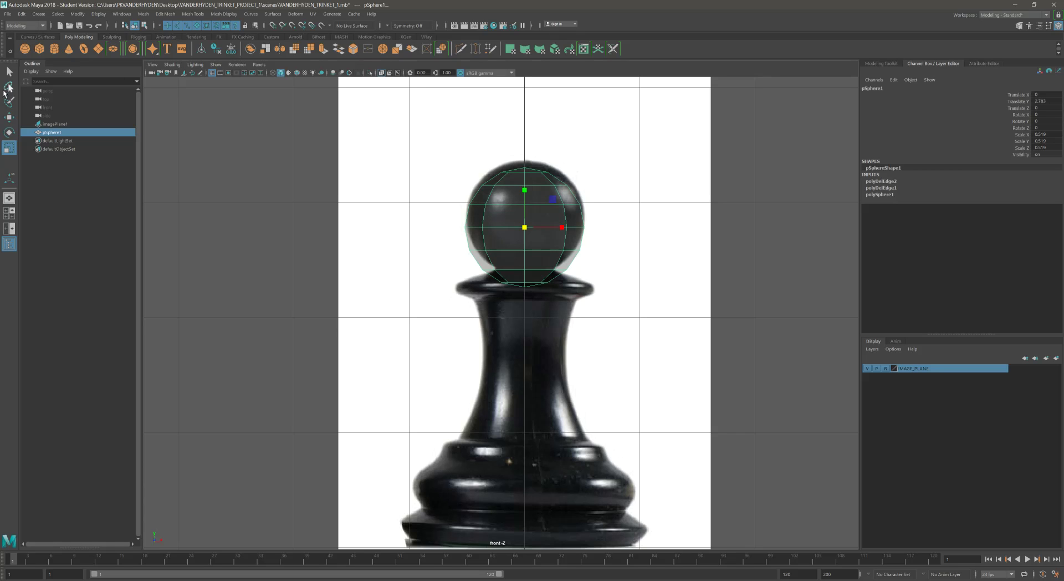
pyautogui.click(9, 117)
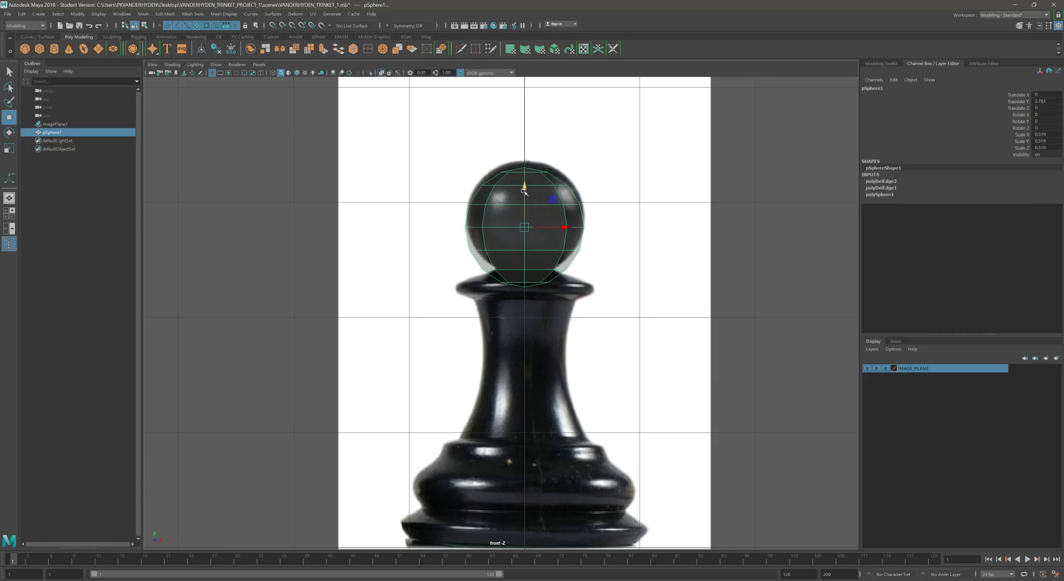
pyautogui.moveTo(524, 191); pyautogui.dragTo(524, 180)
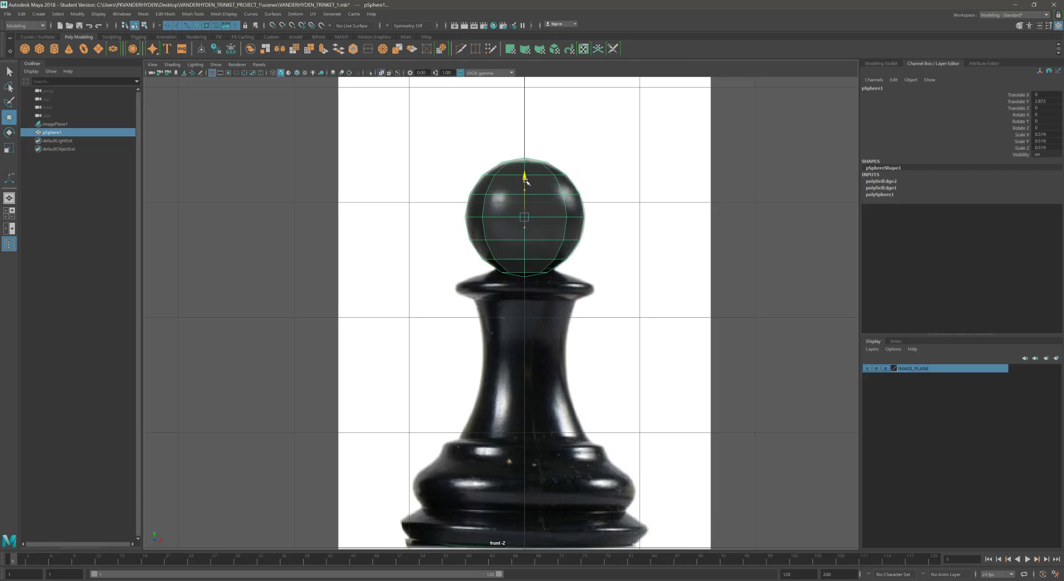
pyautogui.moveTo(525, 181); pyautogui.dragTo(526, 183)
pyautogui.scroll(1, 523, 237)
pyautogui.keyDown('alt'); pyautogui.moveTo(523, 237); pyautogui.dragTo(517, 214, button='middle'); pyautogui.keyUp('alt')
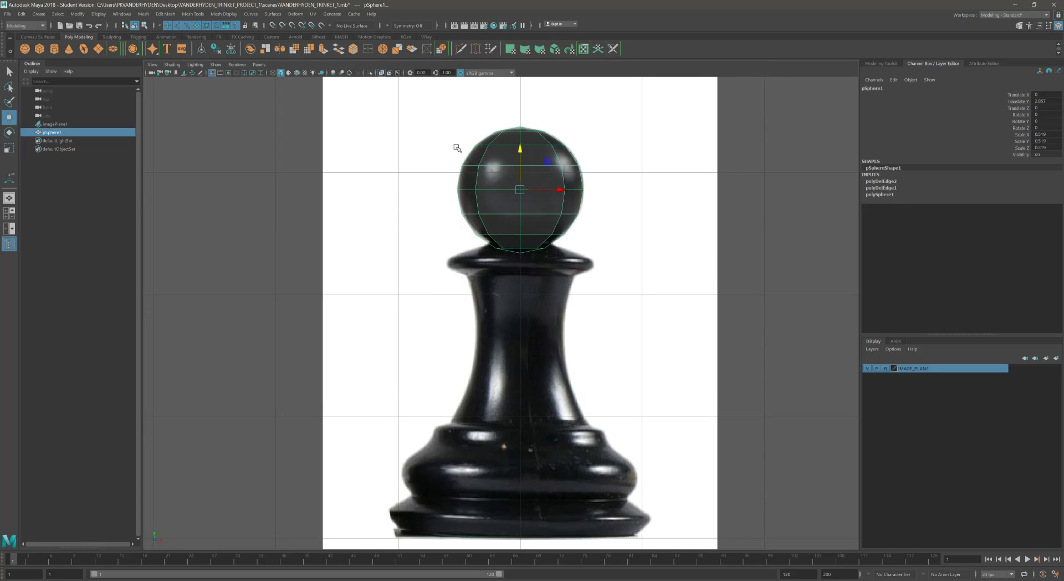
pyautogui.keyDown('alt'); pyautogui.moveTo(547, 256); pyautogui.dragTo(529, 225, button='middle'); pyautogui.keyUp('alt')
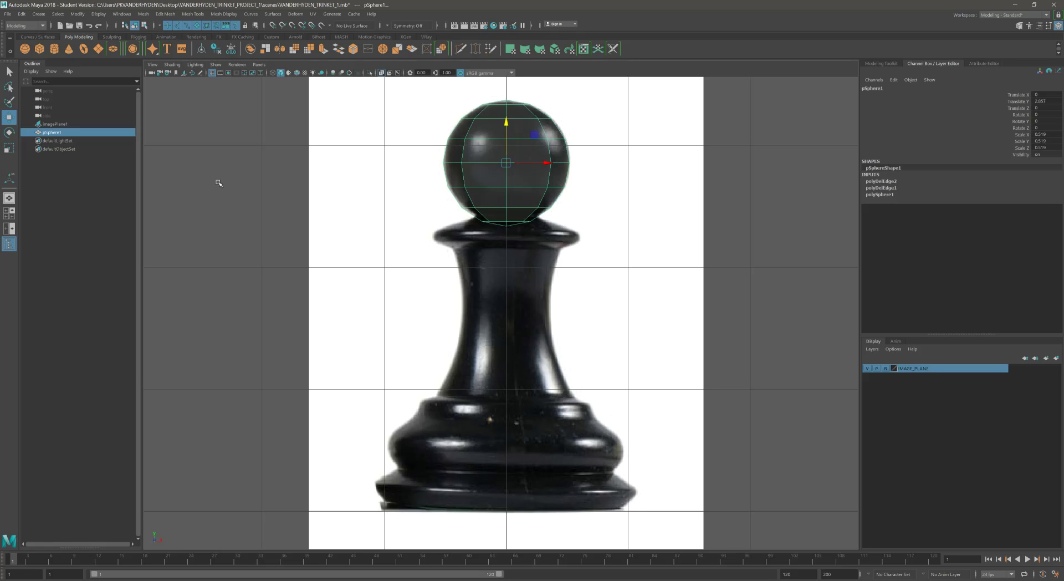
# Show the front and perspective views side by side, framing the sphere and the pawn reference
pyautogui.click(9, 228)
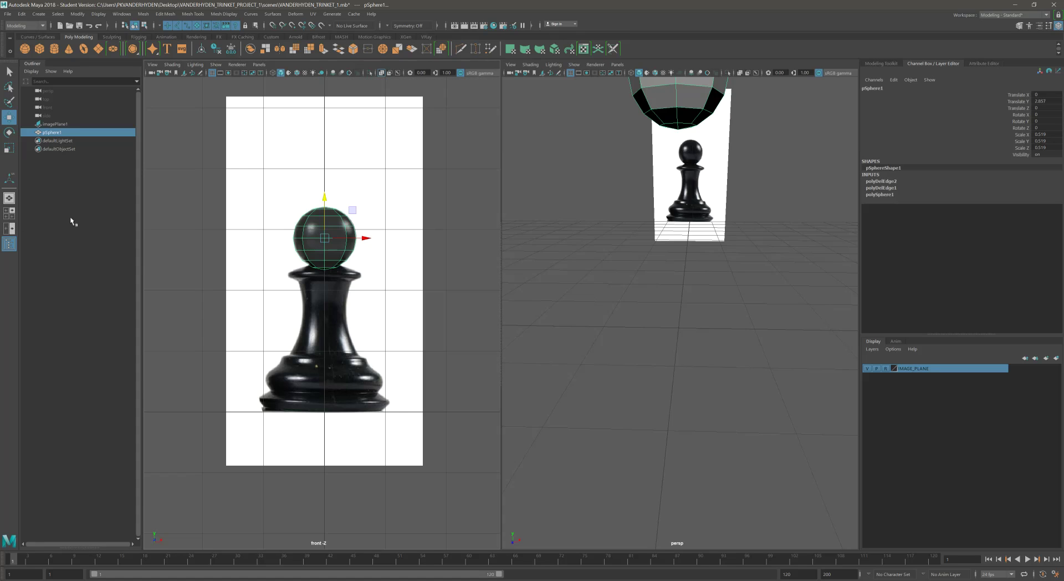
pyautogui.keyDown('alt'); pyautogui.moveTo(705, 205); pyautogui.dragTo(715, 281); pyautogui.keyUp('alt')
pyautogui.keyDown('alt'); pyautogui.moveTo(715, 282); pyautogui.dragTo(751, 300, button='right'); pyautogui.keyUp('alt')
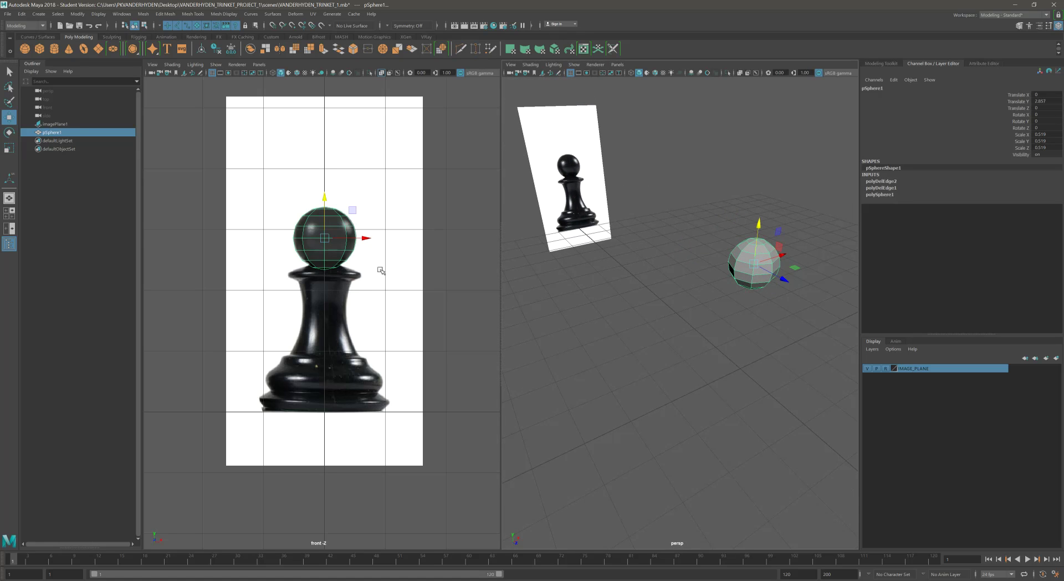
pyautogui.keyDown('alt'); pyautogui.moveTo(317, 308); pyautogui.dragTo(372, 269, button='right'); pyautogui.keyUp('alt')
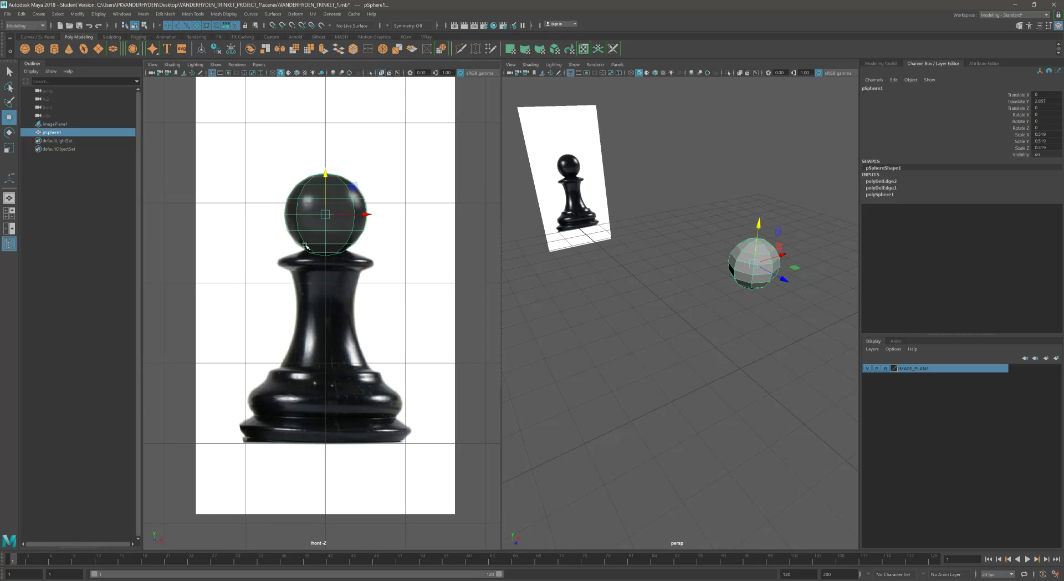
# Switch the sphere to vertex selection mode to edit its lower end at the pawn's collar
pyautogui.keyDown('alt'); pyautogui.moveTo(308, 252); pyautogui.dragTo(349, 247, button='right'); pyautogui.keyUp('alt')
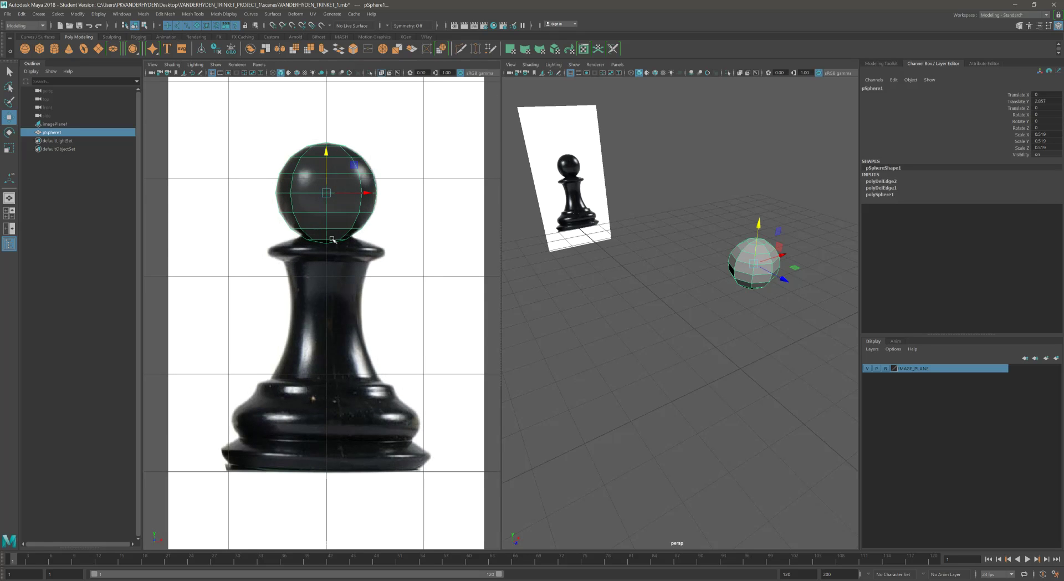
pyautogui.rightClick(331, 239)
pyautogui.moveTo(331, 241); pyautogui.dragTo(299, 239, button='right')
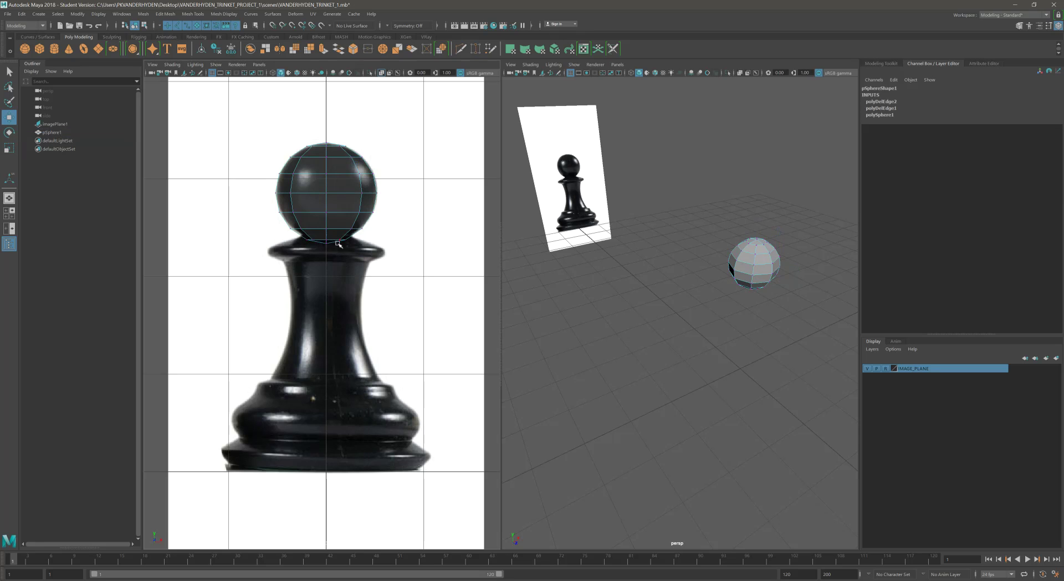
pyautogui.scroll(-5, 342, 250)
pyautogui.scroll(10, 341, 250)
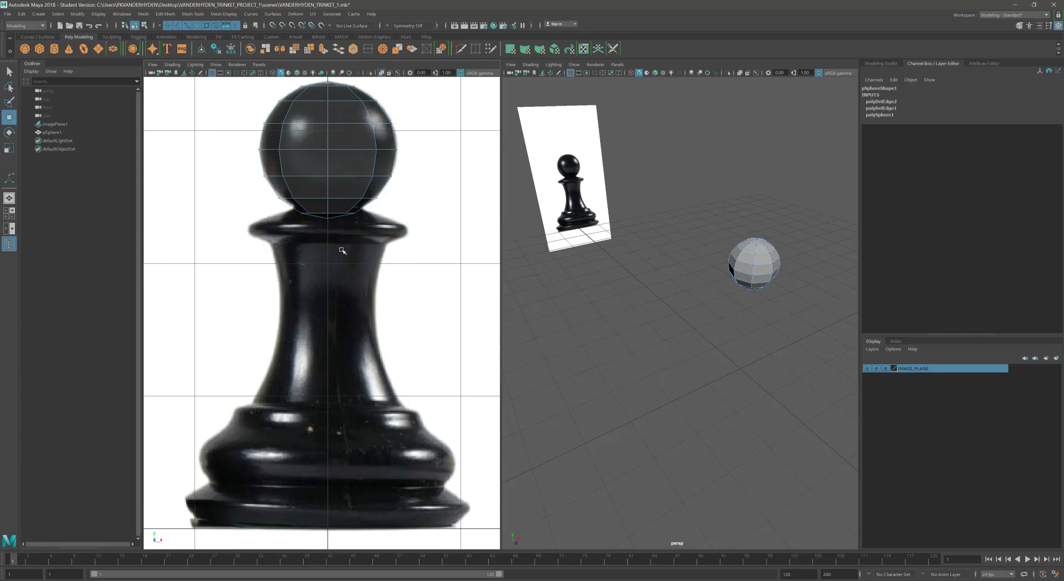
pyautogui.scroll(4, 367, 193)
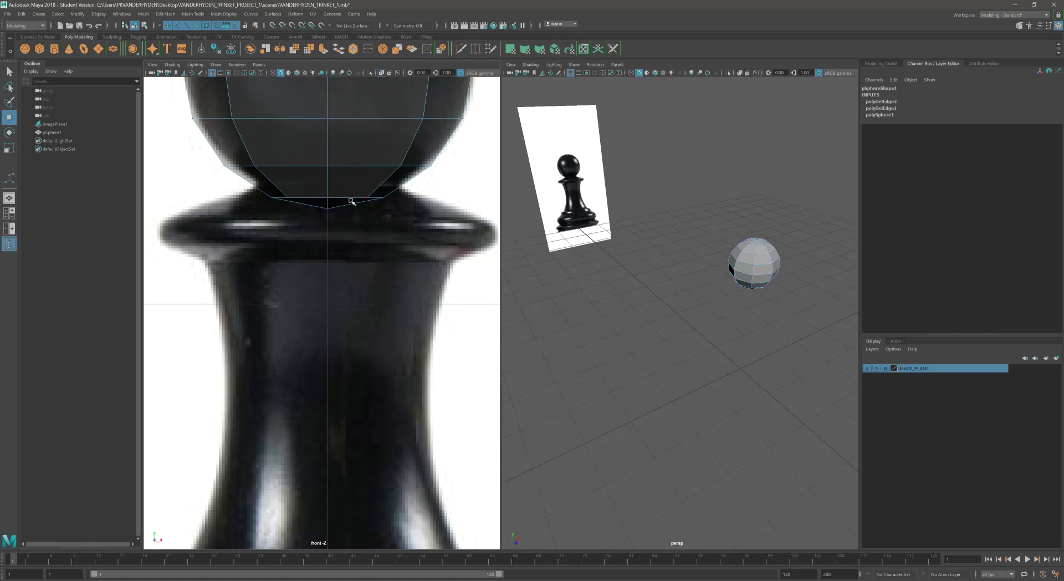
# Try picking the sphere's bottom ring vertices and bottom pole vertex one at a time, and clear the selection
pyautogui.click(328, 197)
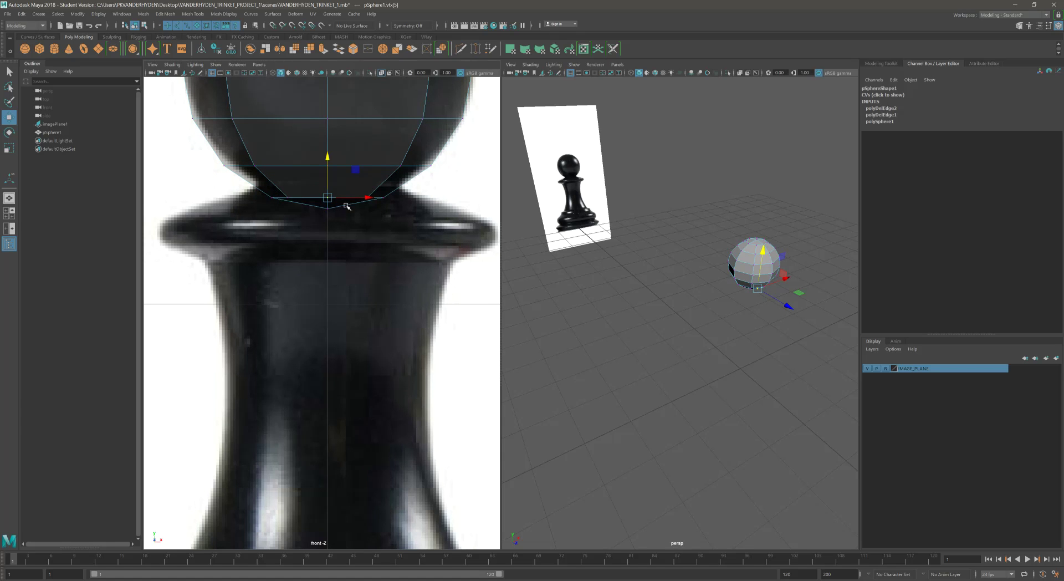
pyautogui.keyDown('alt'); pyautogui.moveTo(782, 374); pyautogui.dragTo(720, 298); pyautogui.keyUp('alt')
pyautogui.keyDown('alt'); pyautogui.moveTo(720, 298); pyautogui.dragTo(796, 282, button='right'); pyautogui.keyUp('alt')
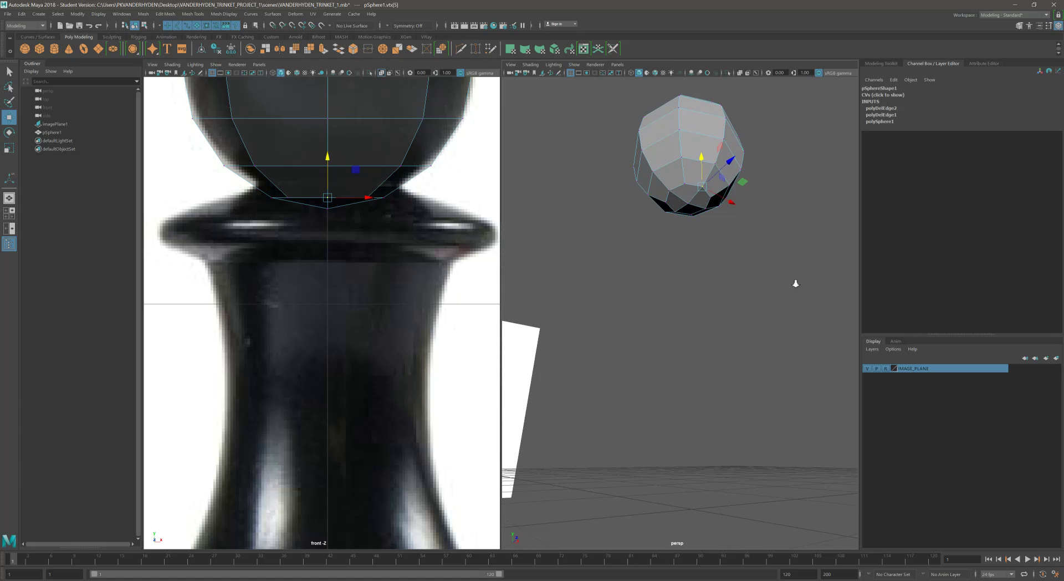
pyautogui.keyDown('shift'); pyautogui.click(289, 198); pyautogui.keyUp('shift')
pyautogui.keyDown('shift'); pyautogui.click(383, 198); pyautogui.keyUp('shift')
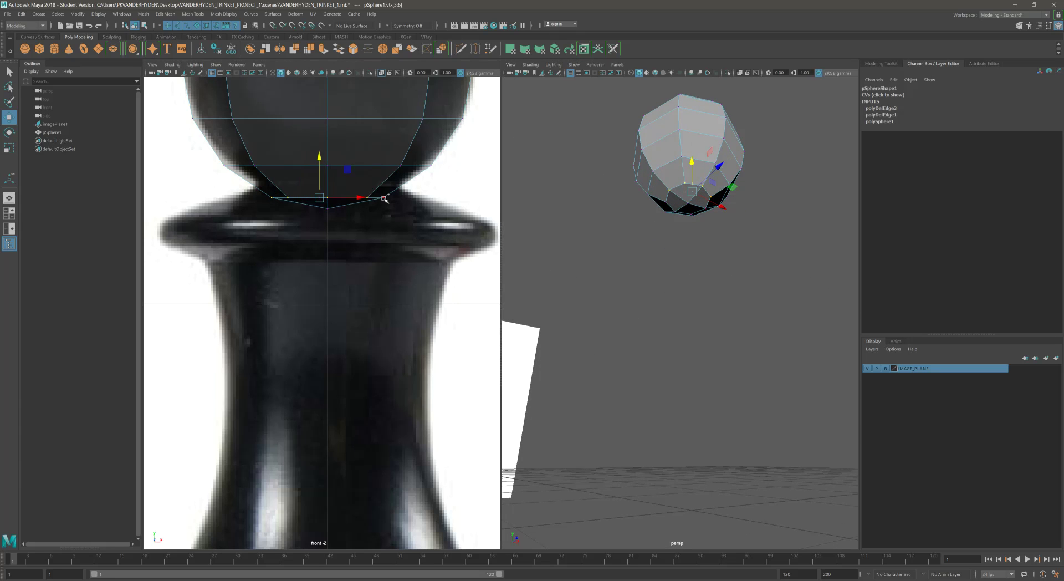
pyautogui.keyDown('shift'); pyautogui.click(385, 198); pyautogui.keyUp('shift')
pyautogui.keyDown('alt'); pyautogui.moveTo(762, 204); pyautogui.dragTo(495, 176); pyautogui.keyUp('alt')
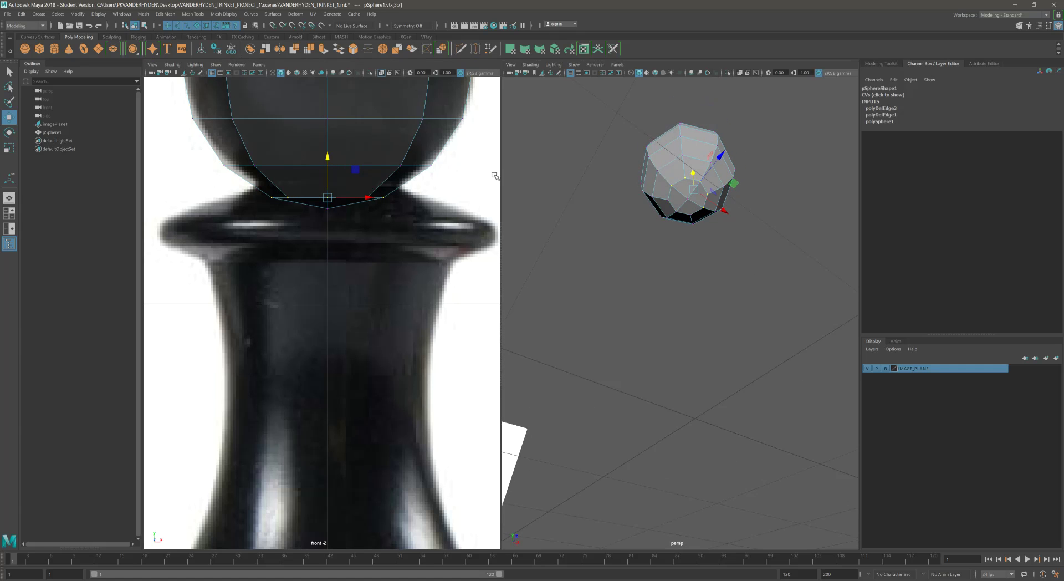
pyautogui.moveTo(342, 206); pyautogui.dragTo(348, 215, button='middle')
pyautogui.keyDown('alt'); pyautogui.moveTo(650, 197); pyautogui.dragTo(730, 219, button='right'); pyautogui.keyUp('alt')
pyautogui.keyDown('shift'); pyautogui.click(685, 167); pyautogui.keyUp('shift')
pyautogui.keyDown('shift'); pyautogui.click(697, 190); pyautogui.keyUp('shift')
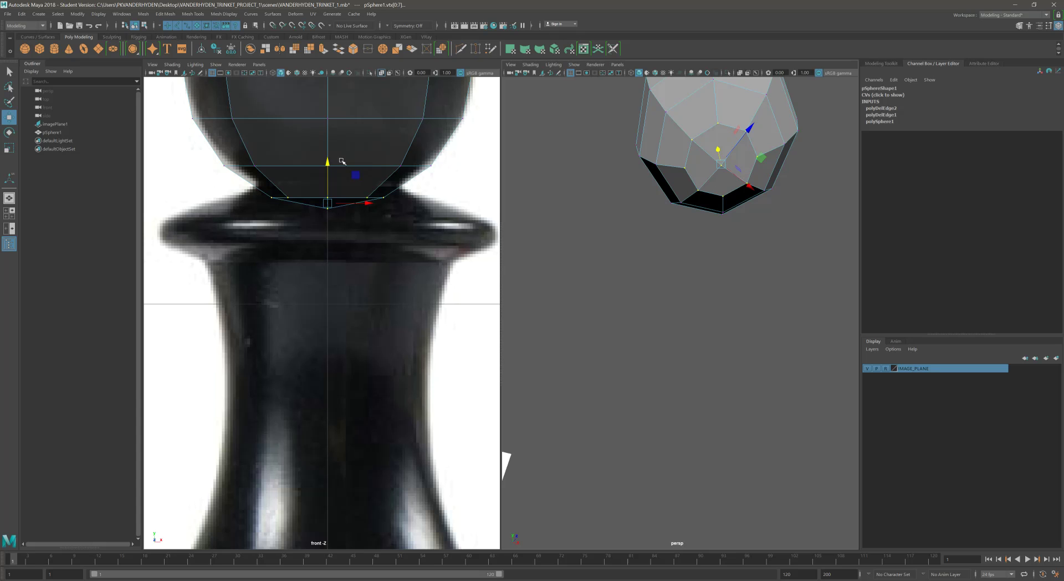
pyautogui.moveTo(328, 162); pyautogui.dragTo(373, 212, button='middle')
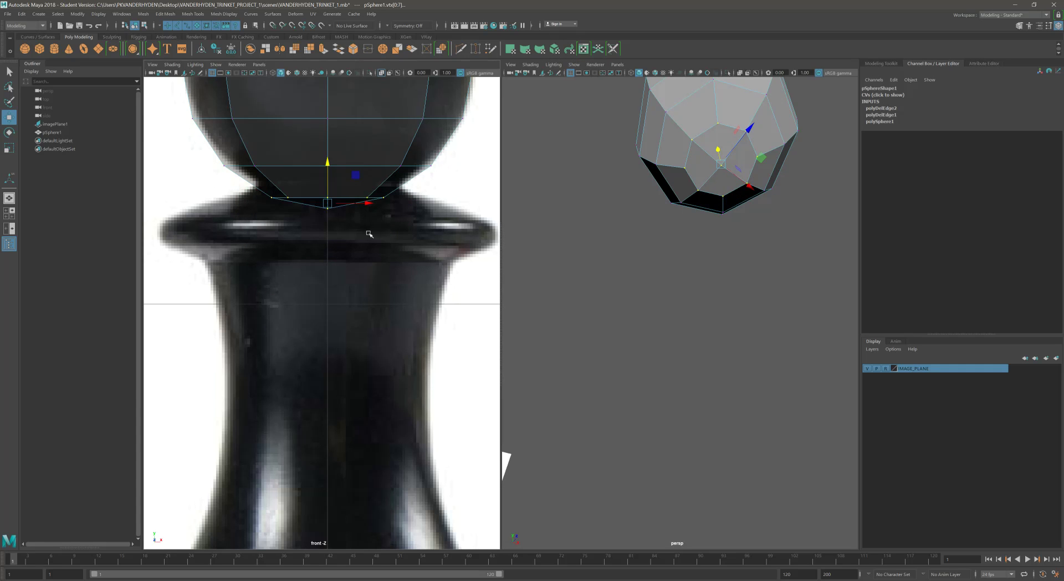
pyautogui.scroll(-5, 407, 254)
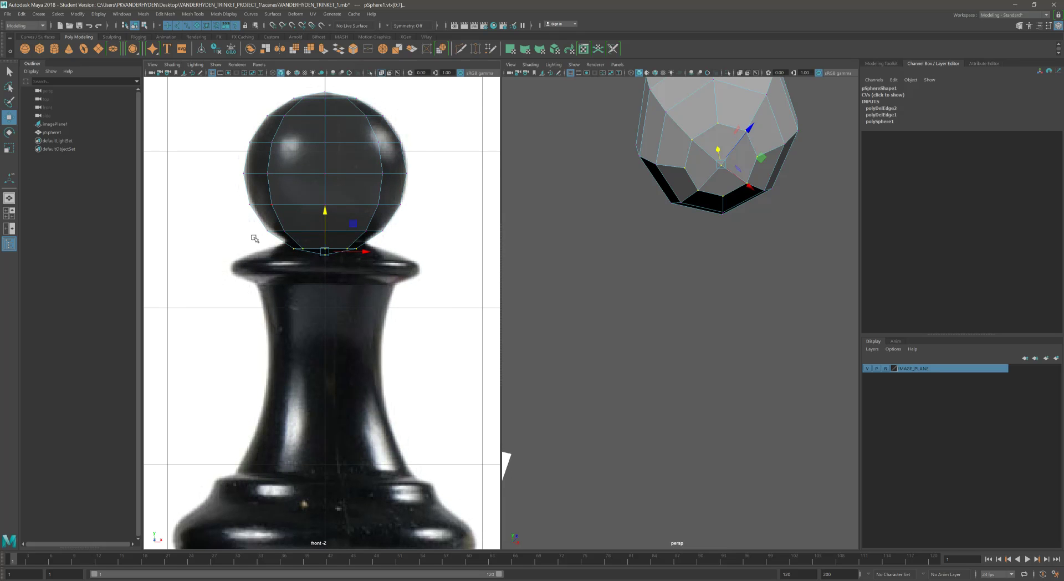
pyautogui.click(277, 245)
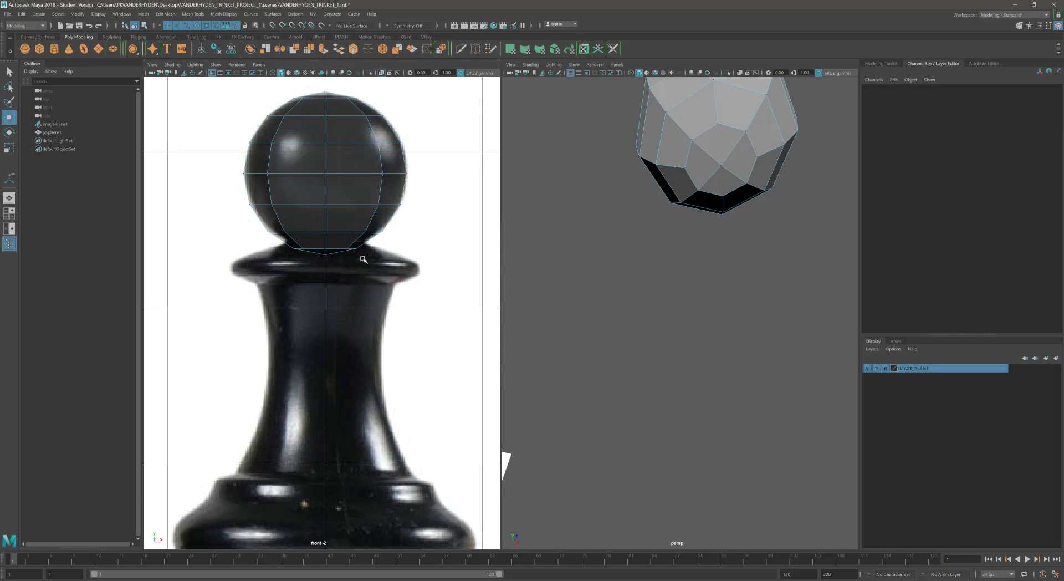
# Box-select the sphere's bottom ring and pole vertices and move them down in Y to the ground line at the pawn's base
pyautogui.moveTo(271, 246); pyautogui.dragTo(387, 273)
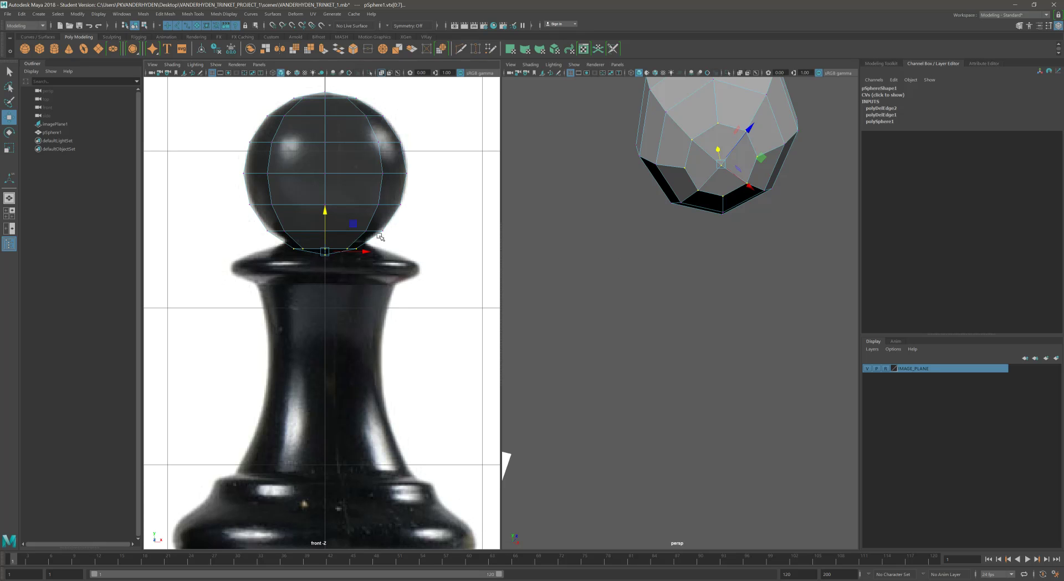
pyautogui.scroll(-3, 410, 284)
pyautogui.scroll(3, 408, 285)
pyautogui.keyDown('alt'); pyautogui.moveTo(408, 285); pyautogui.dragTo(408, 210, button='middle'); pyautogui.keyUp('alt')
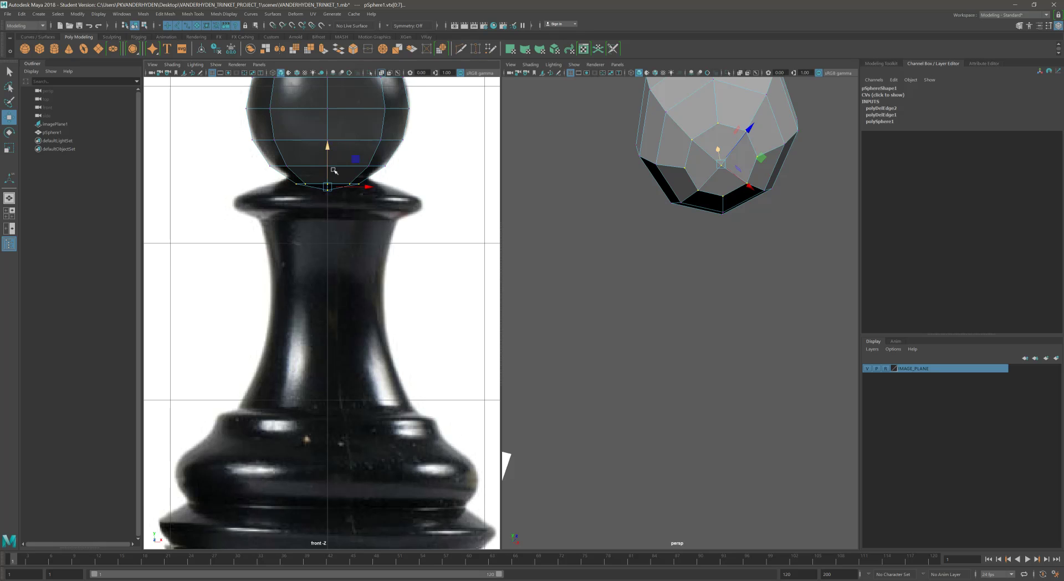
pyautogui.scroll(-3, 410, 230)
pyautogui.scroll(3, 410, 229)
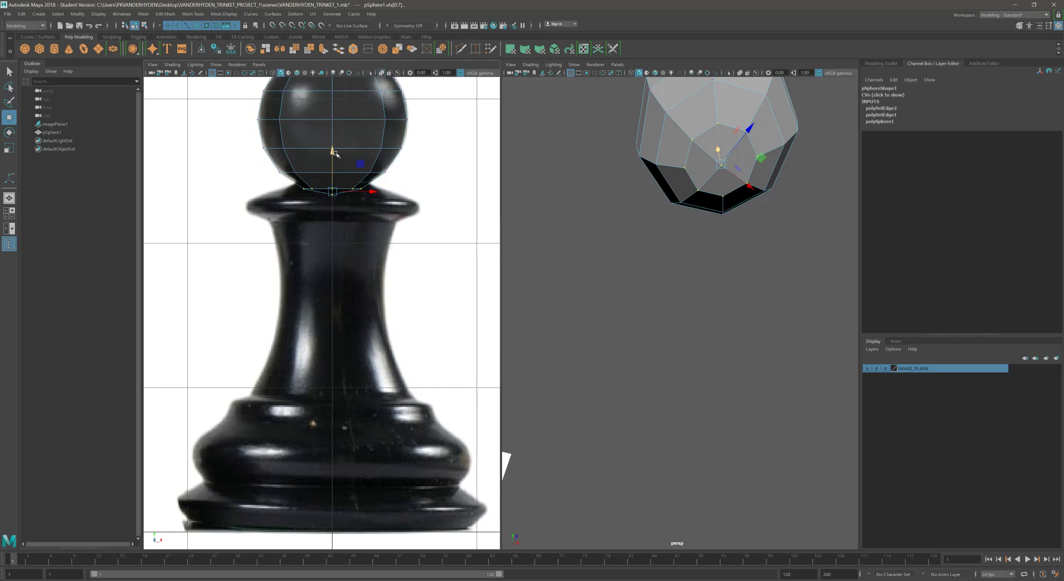
pyautogui.moveTo(331, 150); pyautogui.dragTo(323, 493)
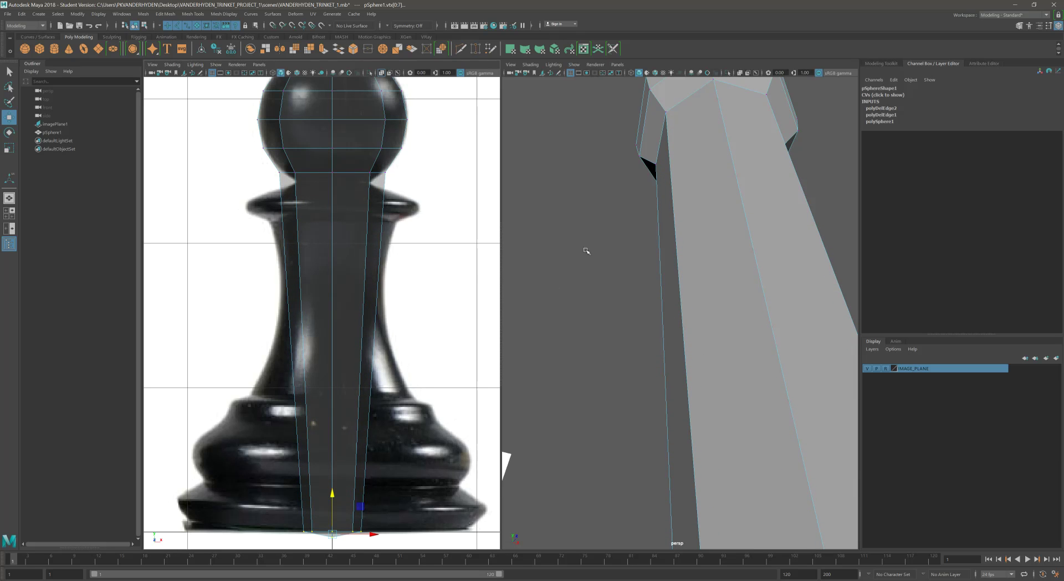
# Examine the stretched column and the shape of its underside in the perspective view
pyautogui.scroll(-3, 414, 291)
pyautogui.scroll(-6, 711, 236)
pyautogui.keyDown('alt'); pyautogui.moveTo(601, 221); pyautogui.dragTo(666, 205); pyautogui.keyUp('alt')
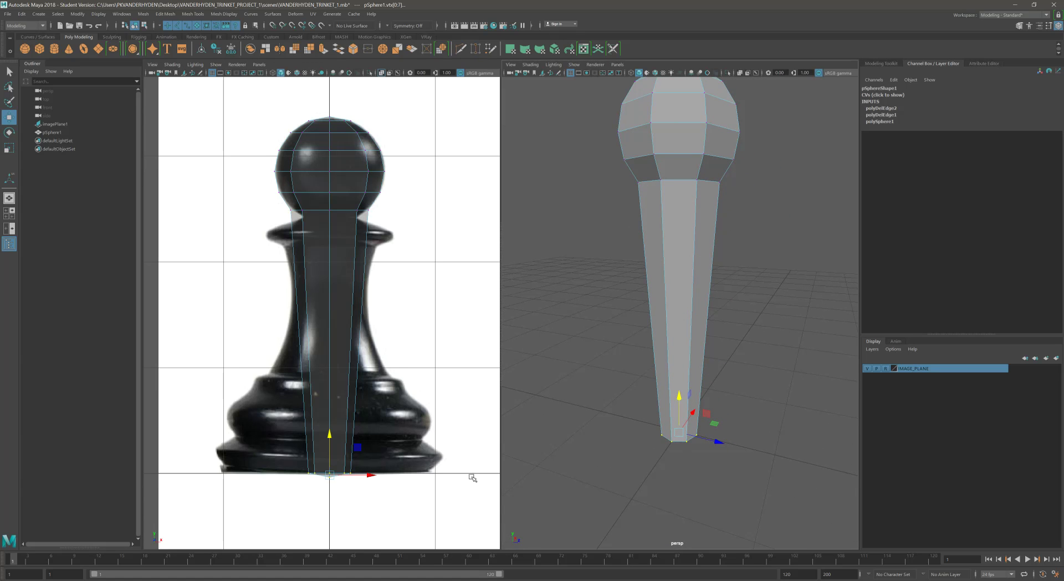
pyautogui.press('f')
pyautogui.keyDown('alt'); pyautogui.moveTo(731, 373); pyautogui.dragTo(741, 310); pyautogui.keyUp('alt')
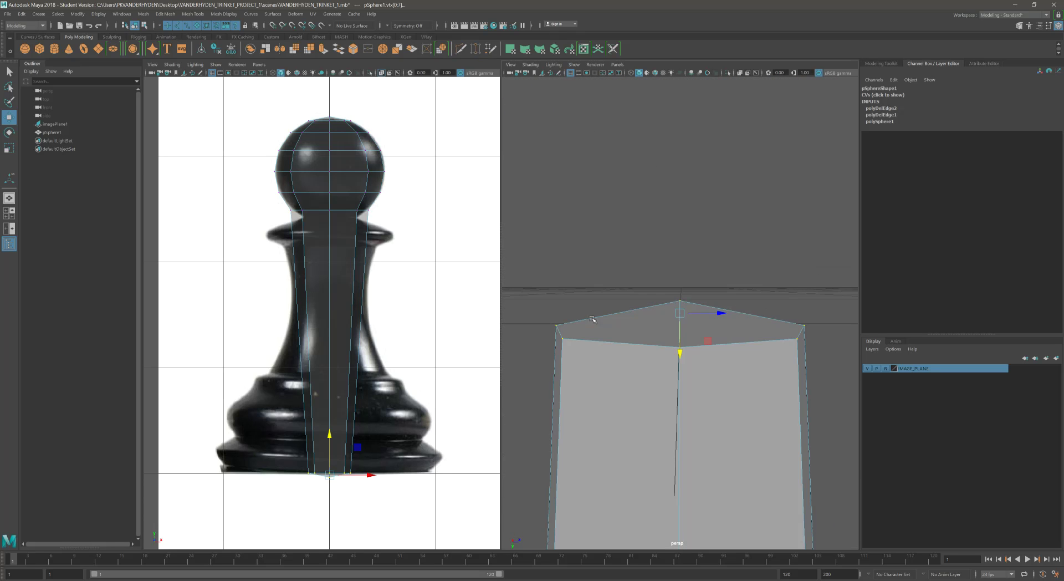
pyautogui.keyDown('alt'); pyautogui.moveTo(592, 319); pyautogui.dragTo(665, 346); pyautogui.keyUp('alt')
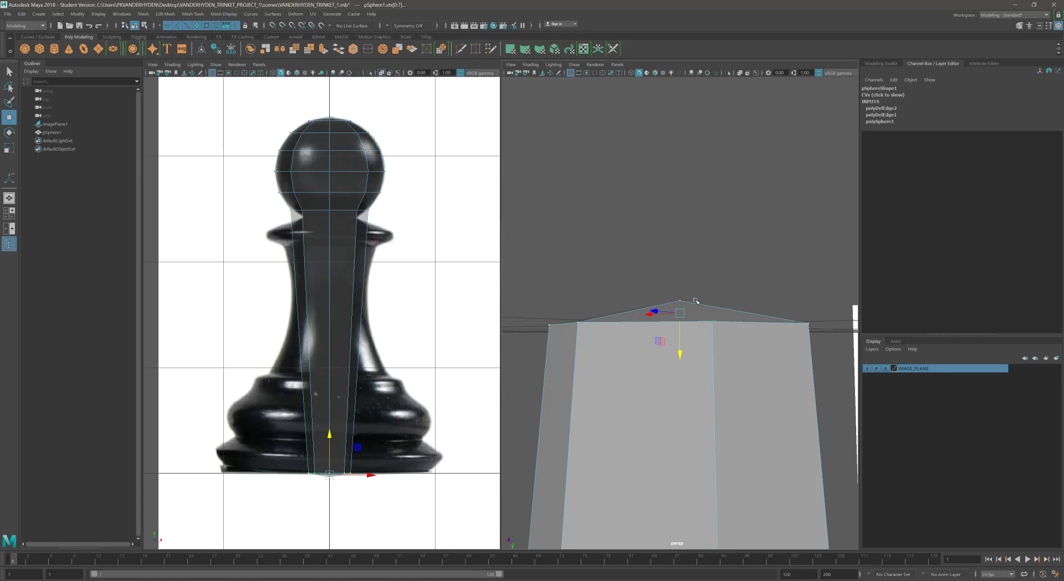
pyautogui.moveTo(658, 357)
pyautogui.keyDown('alt'); pyautogui.mouseDown()
pyautogui.moveTo(673, 354)
pyautogui.moveTo(654, 350)
pyautogui.mouseUp(); pyautogui.keyUp('alt')
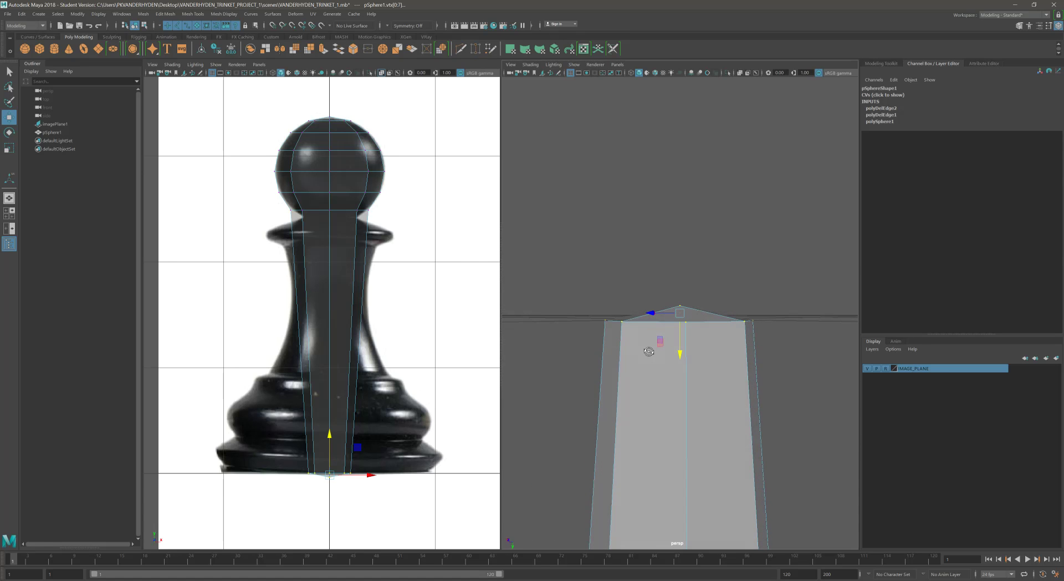
# Try raising only the bottom pole vertex in Y to the level of the base ring, and undo the move
pyautogui.scroll(2, 387, 468)
pyautogui.press('space')
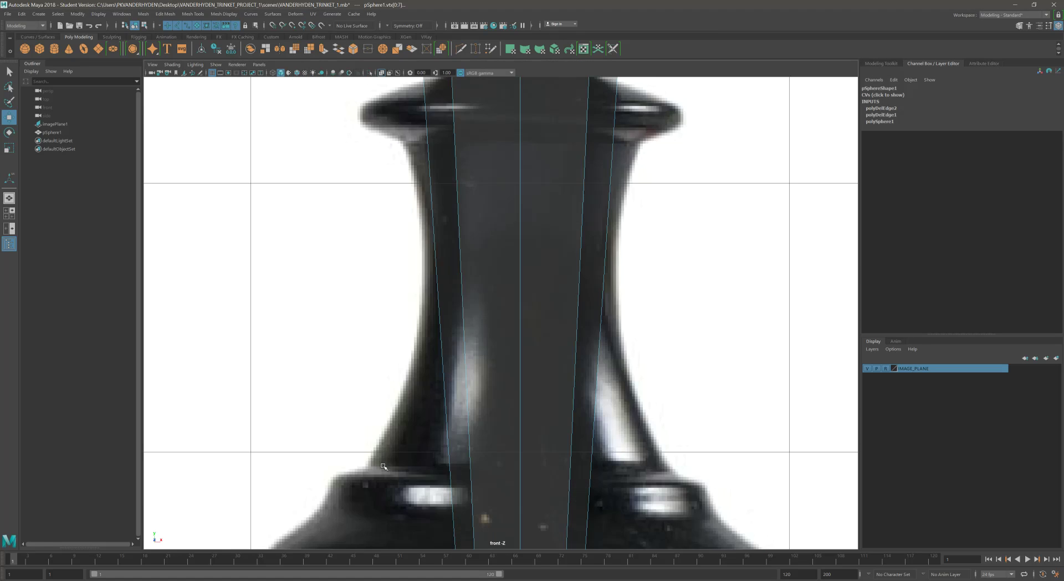
pyautogui.keyDown('alt'); pyautogui.moveTo(542, 451); pyautogui.dragTo(510, 407, button='middle'); pyautogui.keyUp('alt')
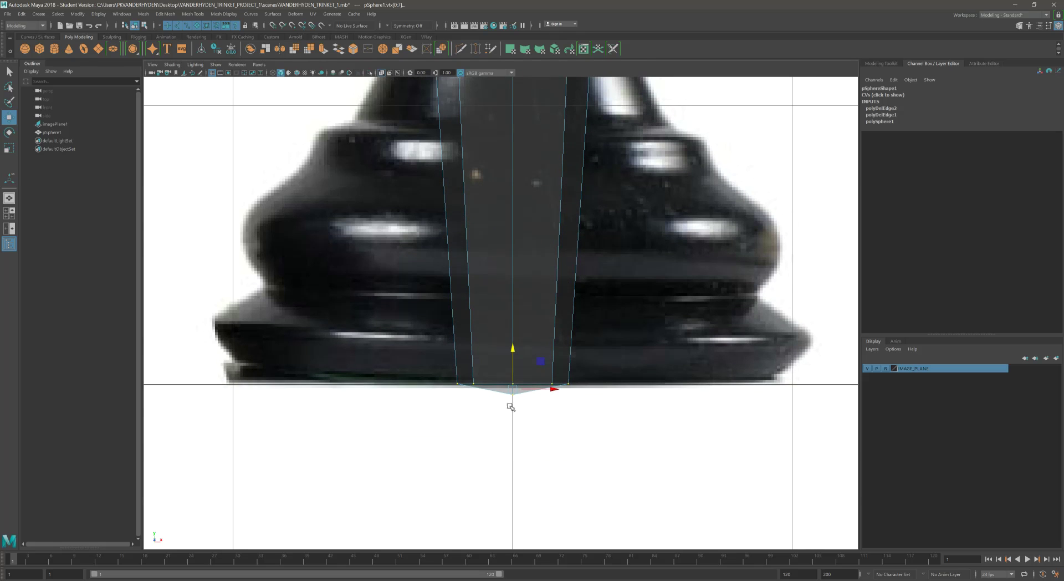
pyautogui.click(512, 396)
pyautogui.moveTo(513, 358); pyautogui.dragTo(514, 346)
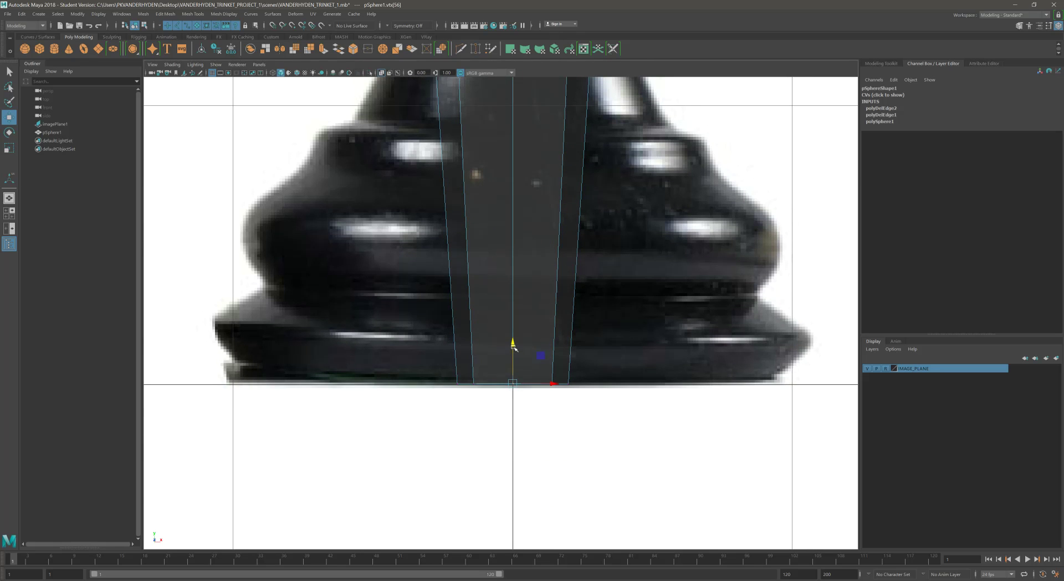
pyautogui.press('space')
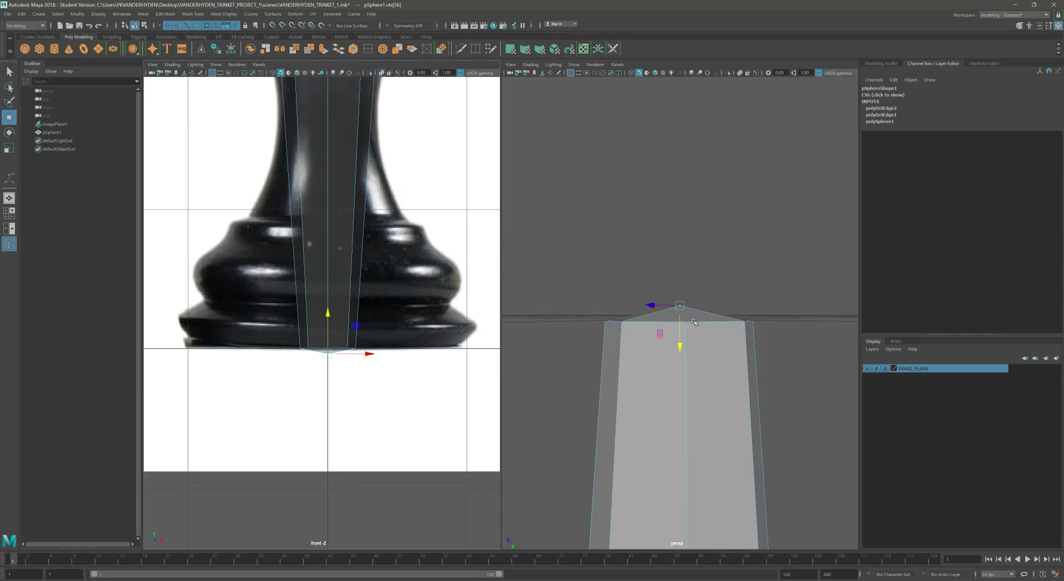
# Select all vertices of the column's base, including the pole, and activate the Scale tool
pyautogui.moveTo(271, 343); pyautogui.dragTo(455, 404)
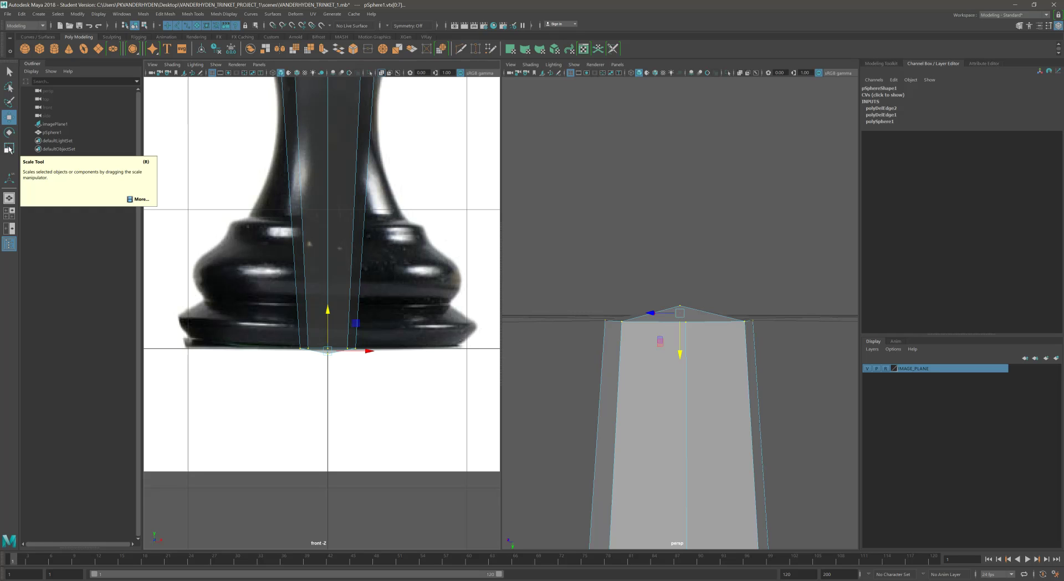
pyautogui.click(9, 148)
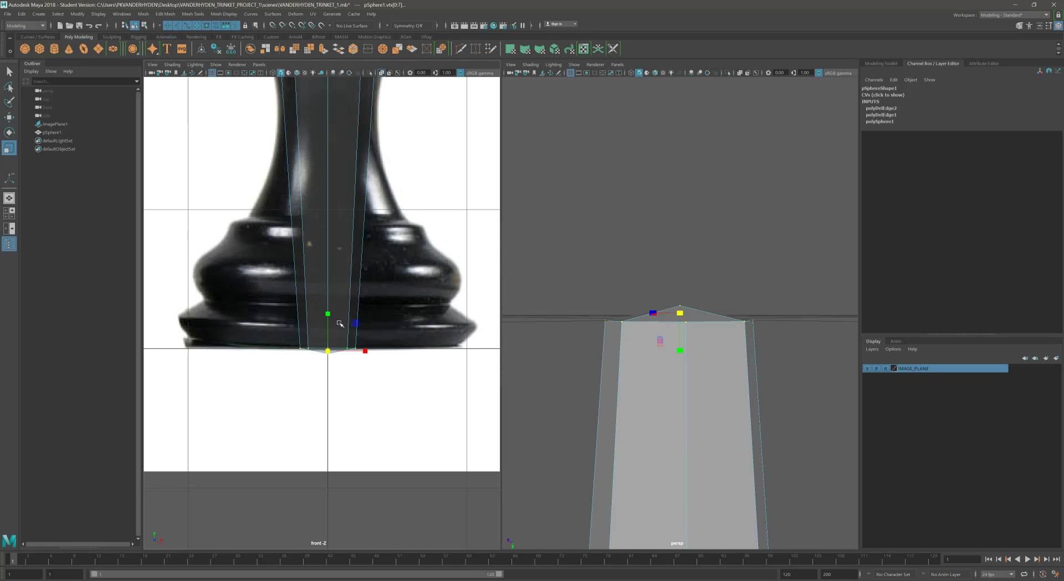
# Try scaling the base vertices outward in the XZ plane to nearly the pawn's base width, and revert it
pyautogui.keyDown('alt'); pyautogui.moveTo(598, 333); pyautogui.dragTo(696, 308); pyautogui.keyUp('alt')
pyautogui.scroll(-3, 698, 330)
pyautogui.moveTo(714, 265); pyautogui.dragTo(770, 310)
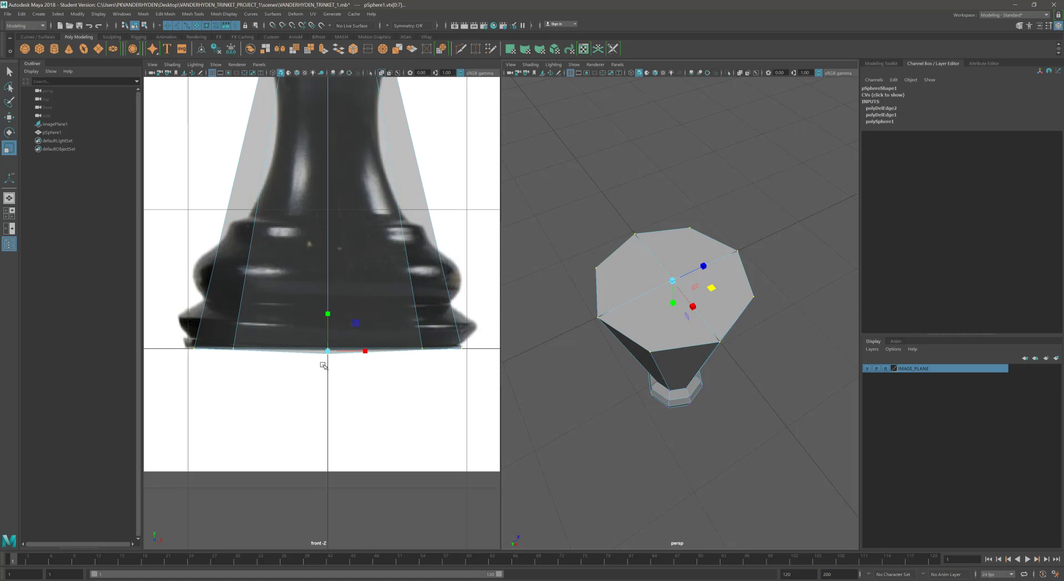
pyautogui.keyDown('alt'); pyautogui.moveTo(340, 373); pyautogui.dragTo(341, 368); pyautogui.keyUp('alt')
pyautogui.moveTo(740, 327)
pyautogui.keyDown('alt'); pyautogui.mouseDown()
pyautogui.moveTo(733, 307)
pyautogui.moveTo(738, 319)
pyautogui.moveTo(747, 311)
pyautogui.moveTo(743, 334)
pyautogui.mouseUp(); pyautogui.keyUp('alt')
pyautogui.moveTo(706, 289); pyautogui.dragTo(537, 313)
# Flatten the base vertices by scaling them along Y, and raise the flat base to the ground line
pyautogui.scroll(6, 422, 367)
pyautogui.keyDown('alt'); pyautogui.moveTo(423, 375); pyautogui.dragTo(392, 375); pyautogui.keyUp('alt')
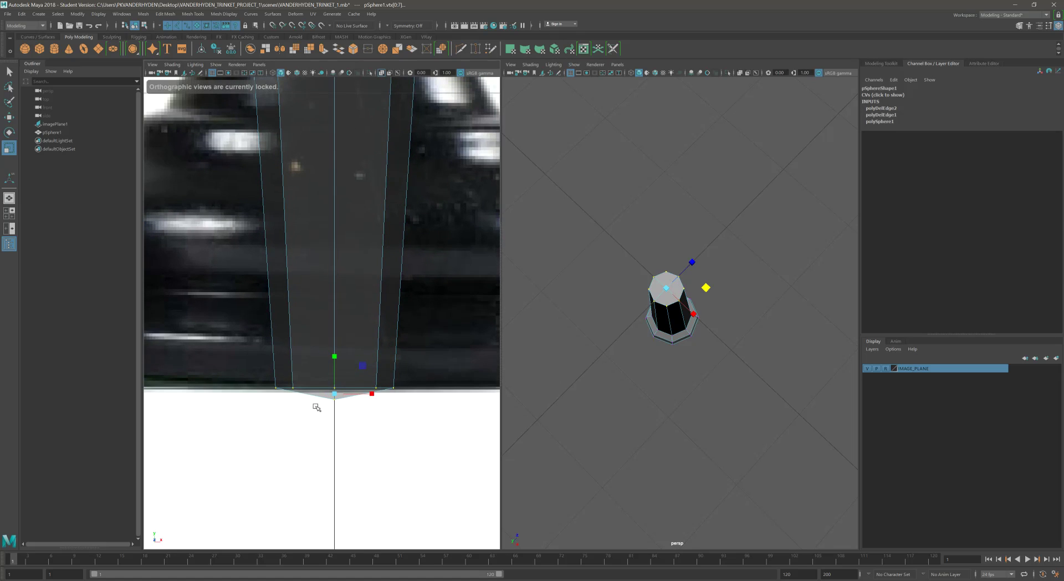
pyautogui.keyDown('alt'); pyautogui.moveTo(693, 372); pyautogui.dragTo(696, 334); pyautogui.keyUp('alt')
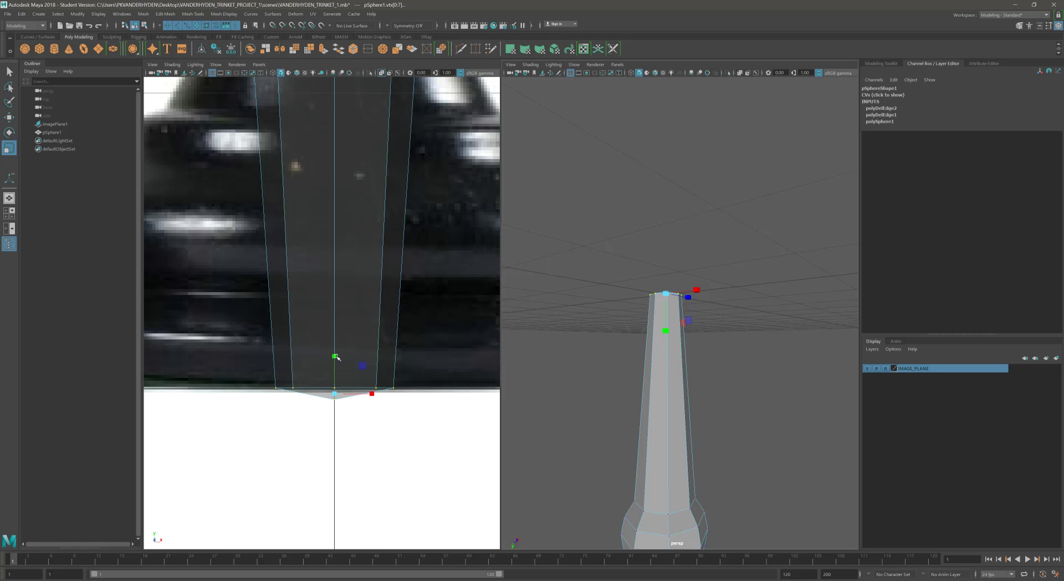
pyautogui.moveTo(337, 356); pyautogui.dragTo(345, 395)
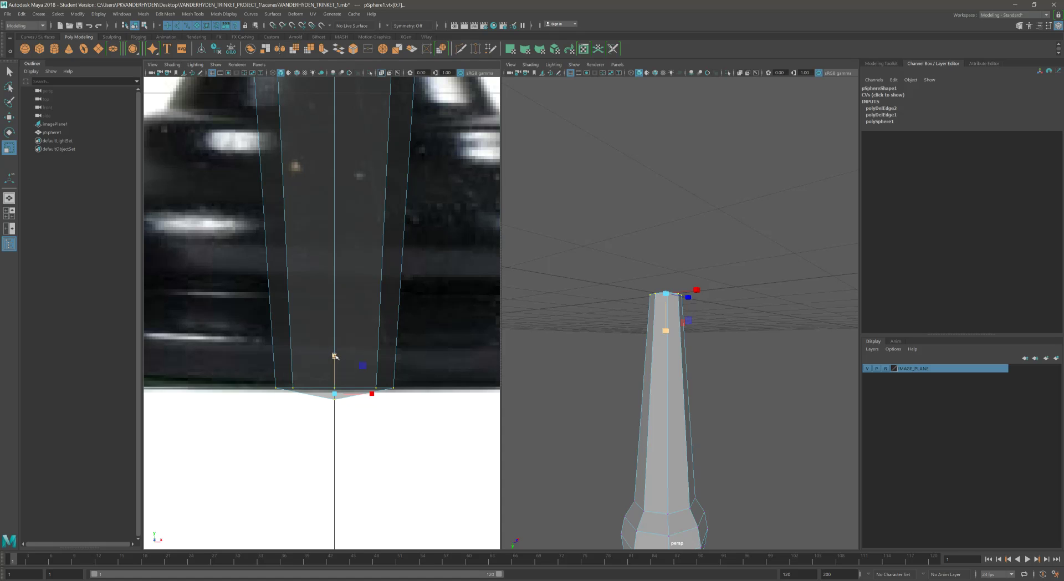
pyautogui.moveTo(334, 356); pyautogui.dragTo(343, 433)
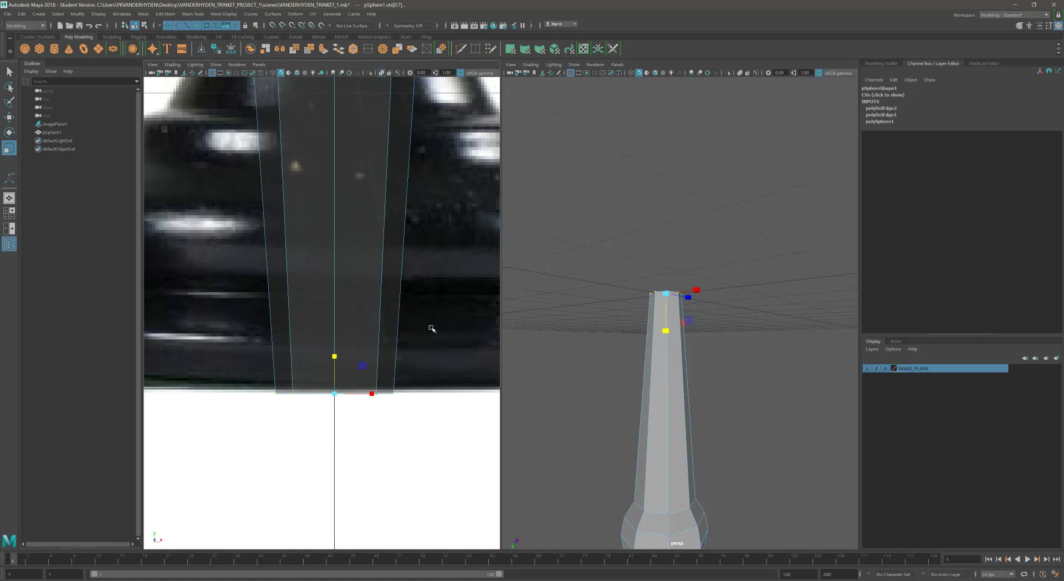
pyautogui.press('w')
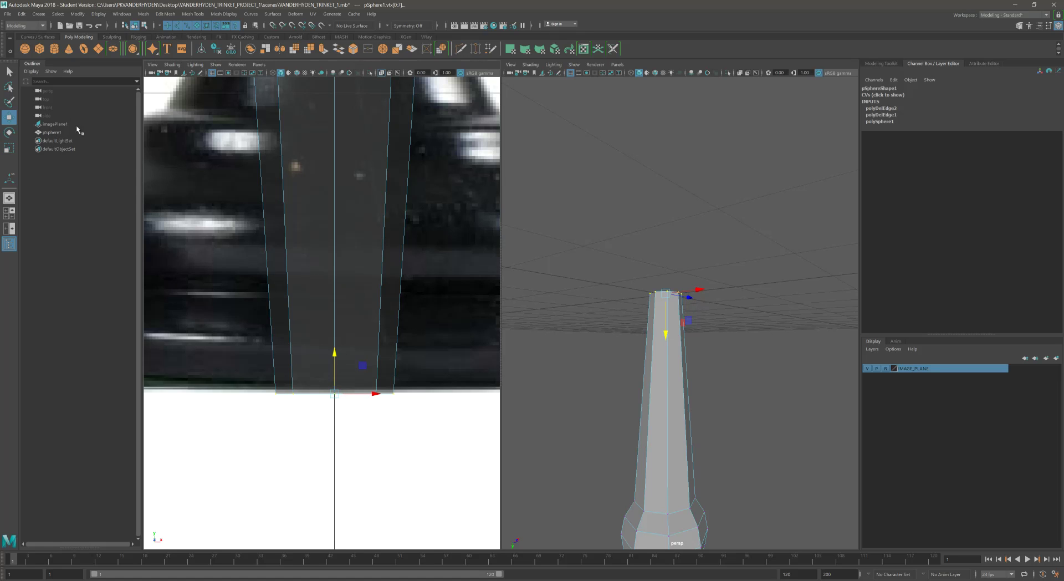
pyautogui.moveTo(334, 356); pyautogui.dragTo(334, 351)
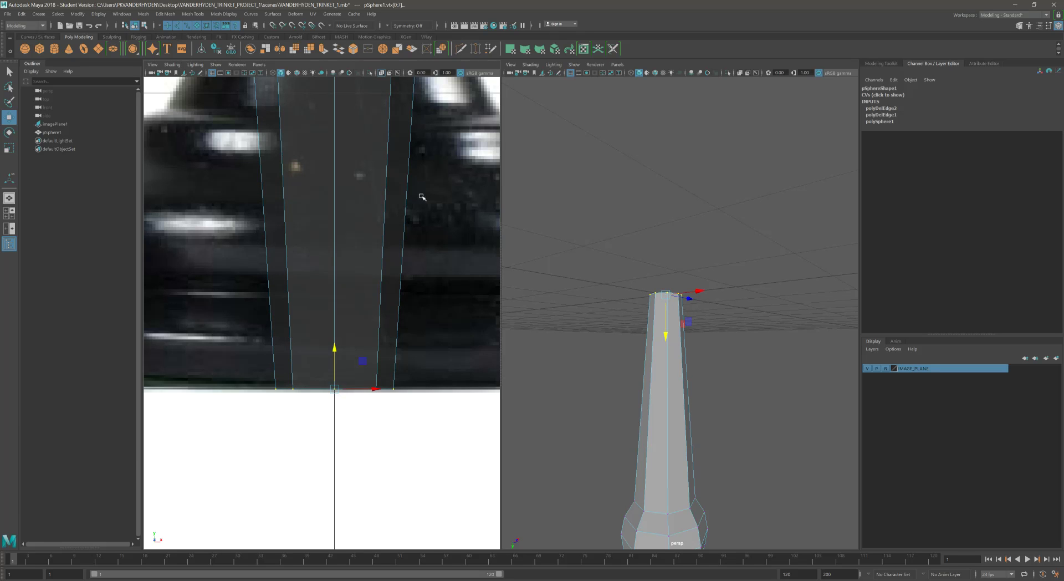
# Show the front view full size with the whole pawn and its reference framed
pyautogui.press('space')
pyautogui.scroll(-8, 591, 207)
pyautogui.scroll(3, 563, 221)
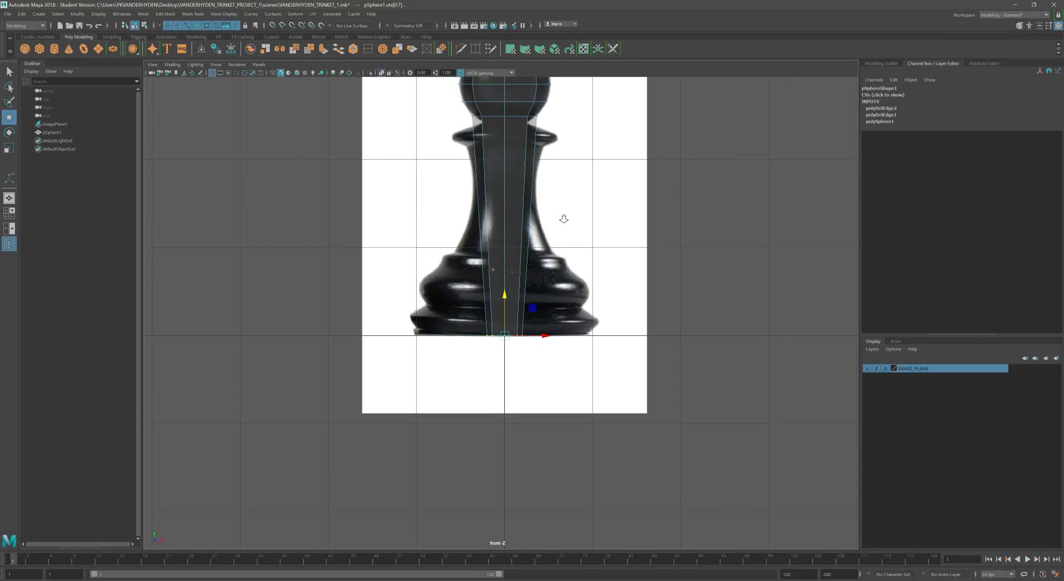
pyautogui.scroll(4, 549, 277)
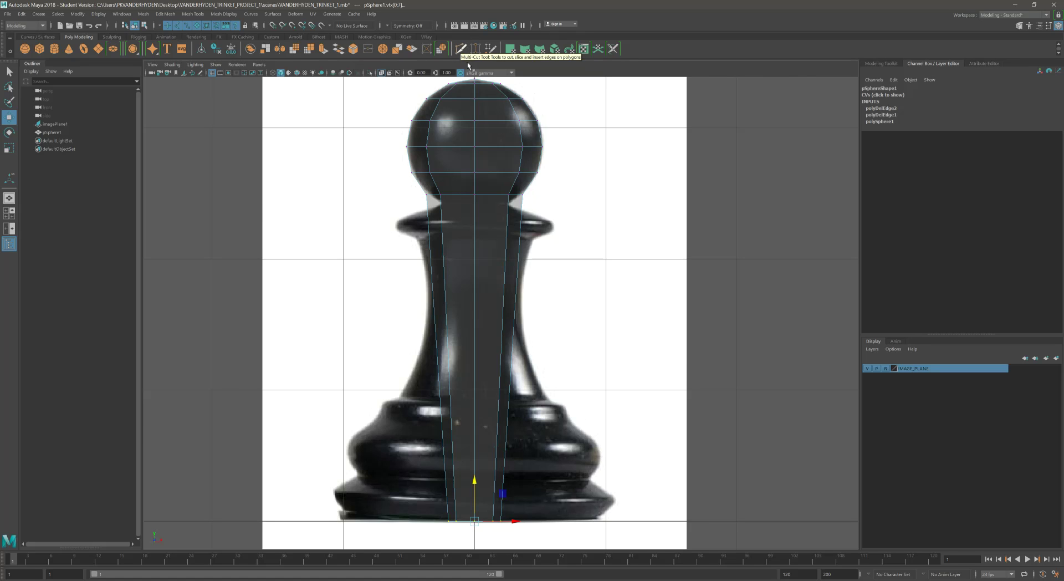
# Show the perspective view full size with the head and column framed, and activate the Multi-Cut tool
pyautogui.press('space')
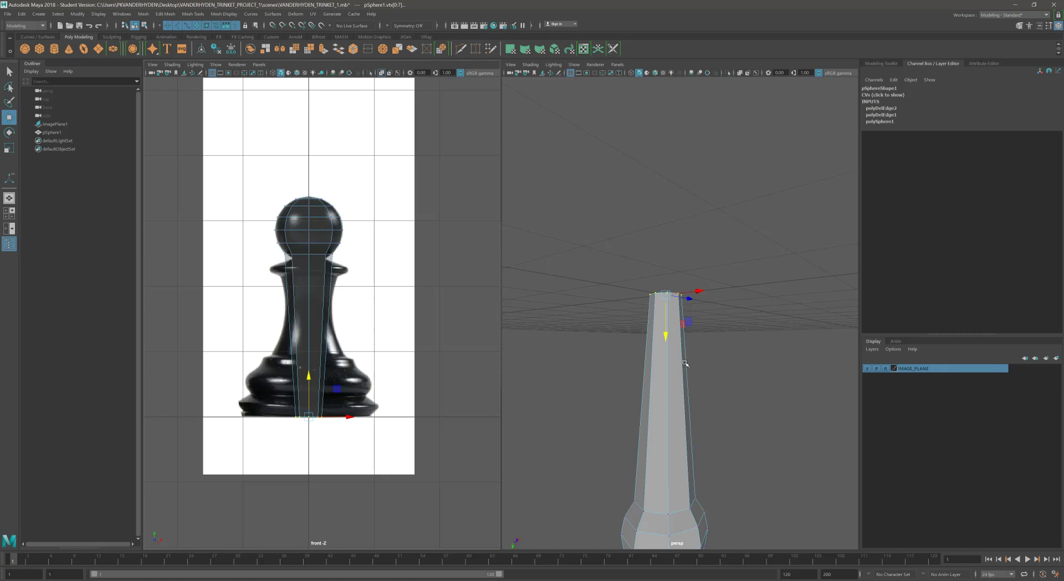
pyautogui.press('space')
pyautogui.keyDown('alt'); pyautogui.moveTo(648, 401); pyautogui.dragTo(498, 305); pyautogui.keyUp('alt')
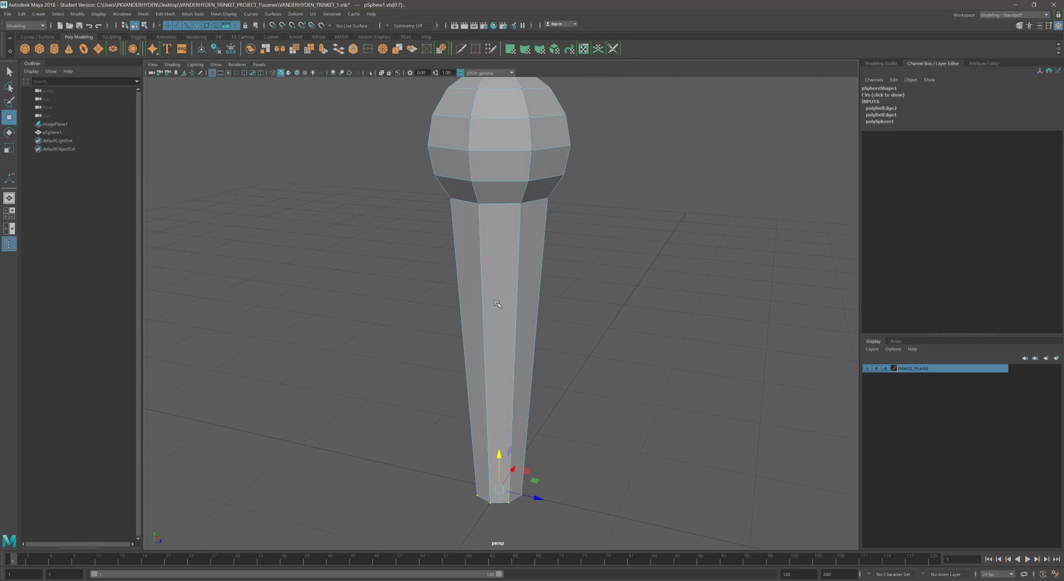
pyautogui.click(477, 49)
pyautogui.press('Escape')
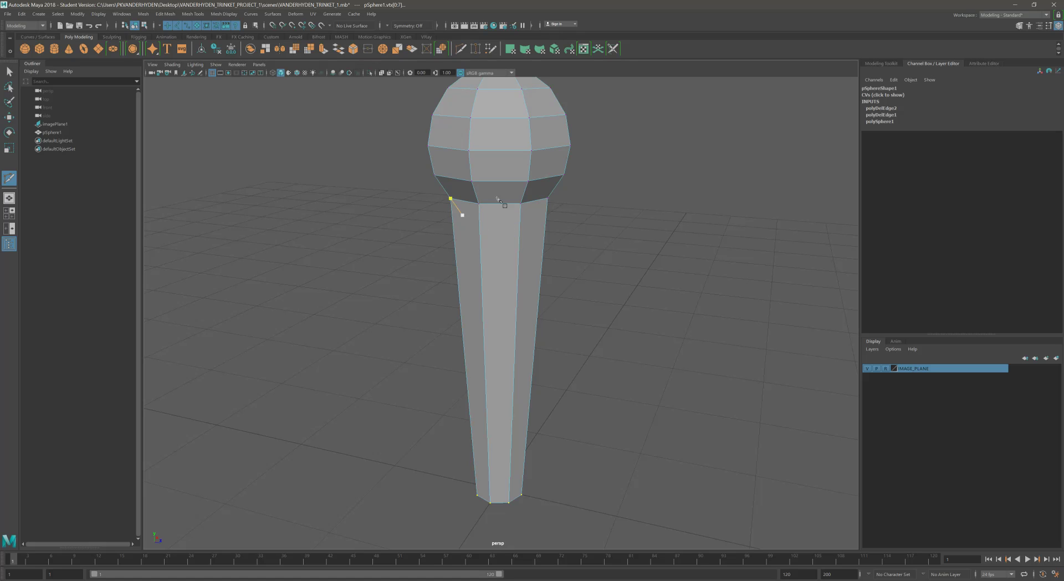
# Try cutting a ring of edges point by point around the upper column just below the head
pyautogui.keyDown('alt'); pyautogui.moveTo(539, 254); pyautogui.dragTo(582, 254); pyautogui.keyUp('alt')
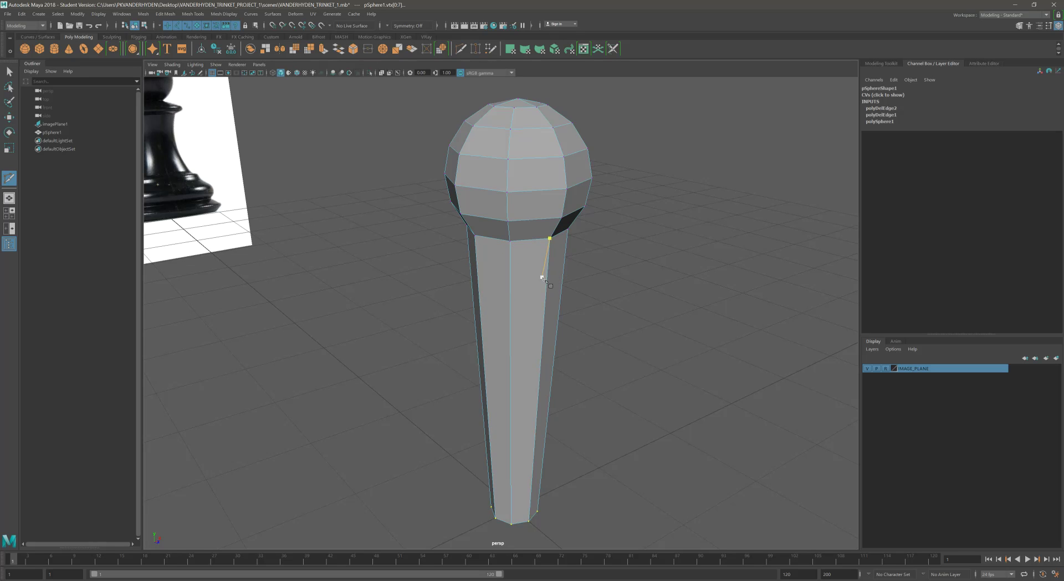
pyautogui.moveTo(546, 281)
pyautogui.mouseDown()
pyautogui.moveTo(550, 232)
pyautogui.moveTo(545, 498)
pyautogui.moveTo(540, 252)
pyautogui.moveTo(548, 299)
pyautogui.moveTo(531, 501)
pyautogui.moveTo(548, 265)
pyautogui.mouseUp()
pyautogui.click(548, 256)
pyautogui.click(510, 259)
pyautogui.keyDown('alt'); pyautogui.moveTo(482, 259); pyautogui.dragTo(560, 289); pyautogui.keyUp('alt')
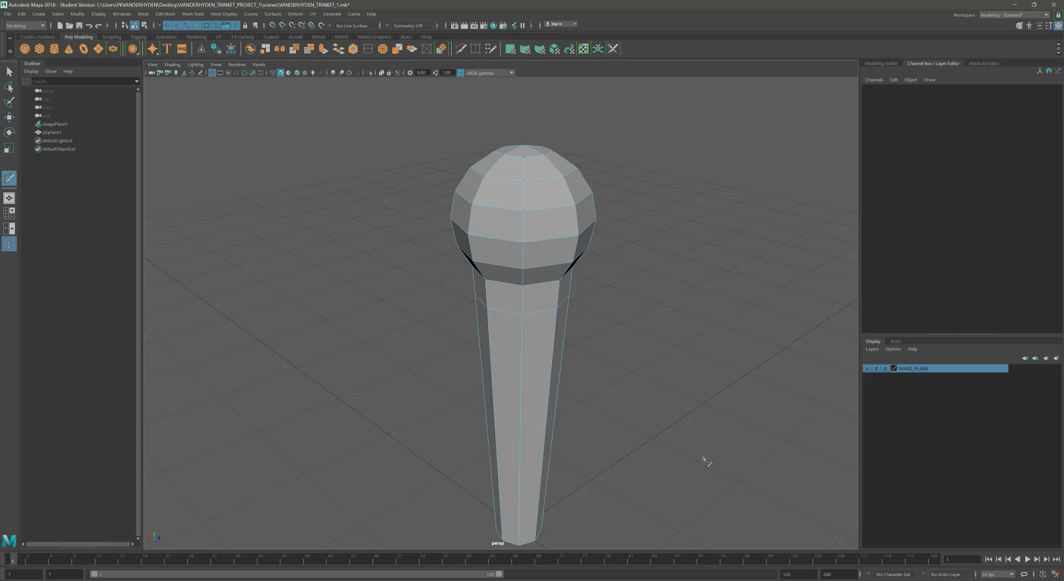
# Insert four Multi-Cut edge loops in the front view, one at the neck pinch and three across the collar's height
pyautogui.press('space')
pyautogui.press('space')
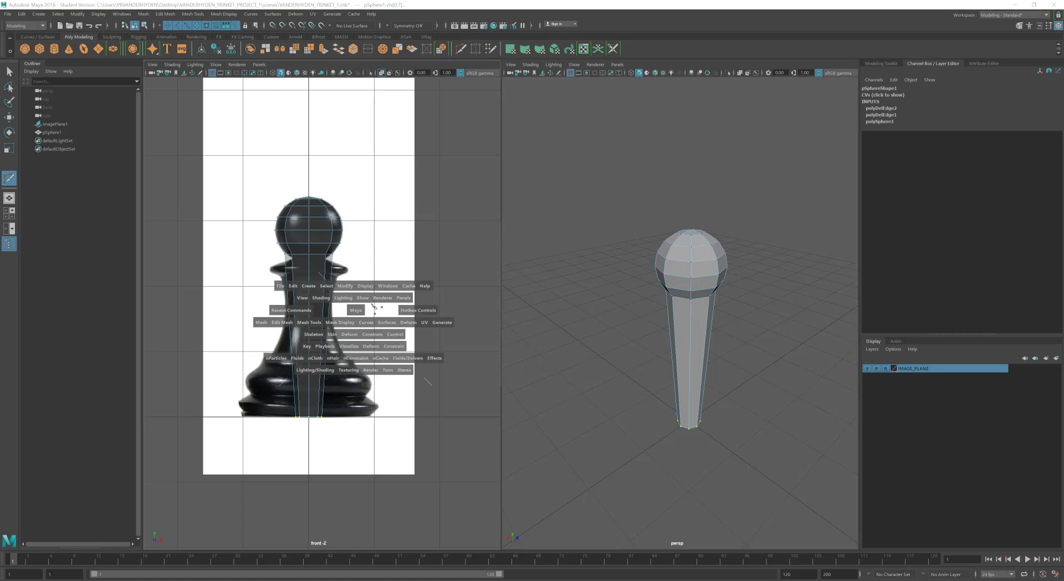
pyautogui.scroll(3, 434, 308)
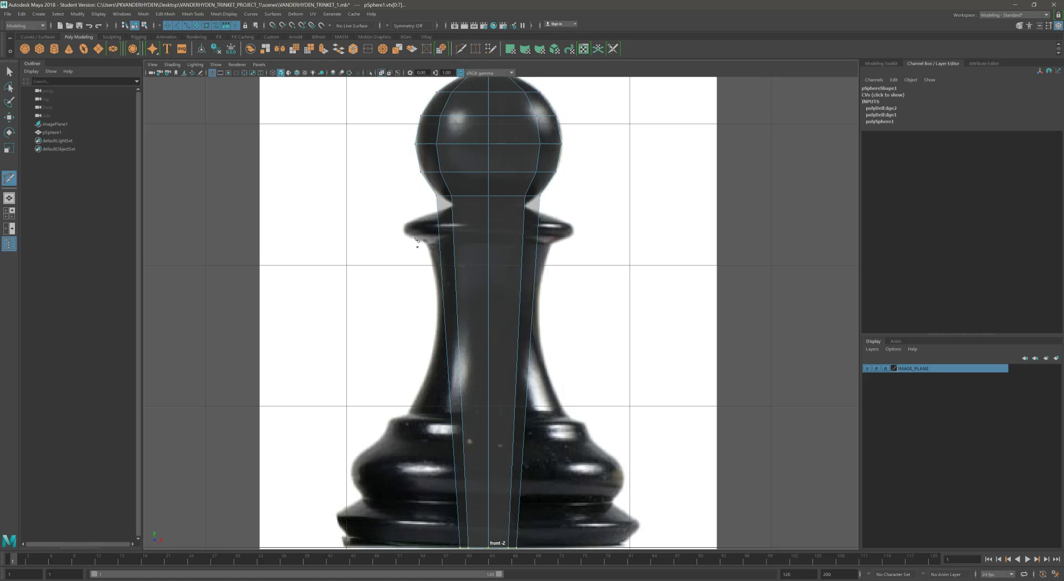
pyautogui.keyDown('ctrl'); pyautogui.click(442, 205); pyautogui.keyUp('ctrl')
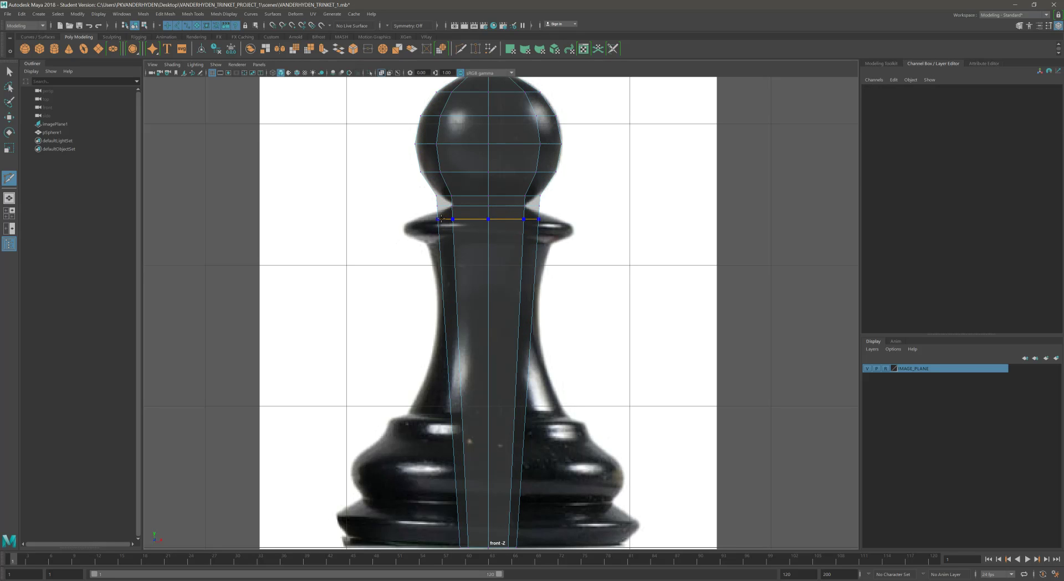
pyautogui.keyDown('ctrl'); pyautogui.click(441, 219); pyautogui.keyUp('ctrl')
pyautogui.keyDown('ctrl'); pyautogui.click(441, 231); pyautogui.keyUp('ctrl')
pyautogui.keyDown('ctrl'); pyautogui.click(440, 244); pyautogui.keyUp('ctrl')
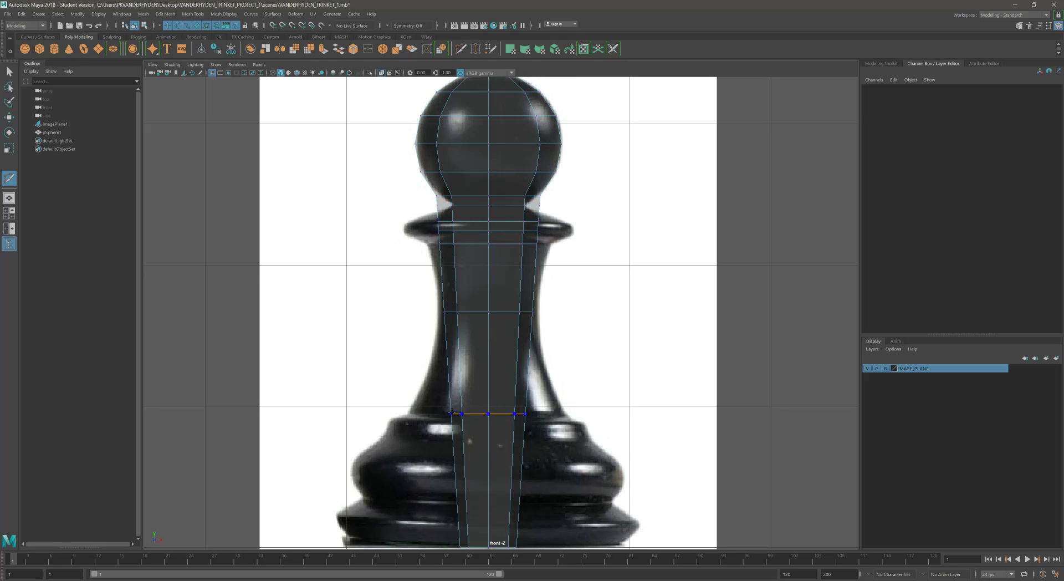
# Insert edge loops at mid-stem, the stem's foot and each profile change of the base down to the ground, and leave Multi-Cut
pyautogui.click(450, 410)
pyautogui.click(453, 419)
pyautogui.click(455, 437)
pyautogui.click(453, 462)
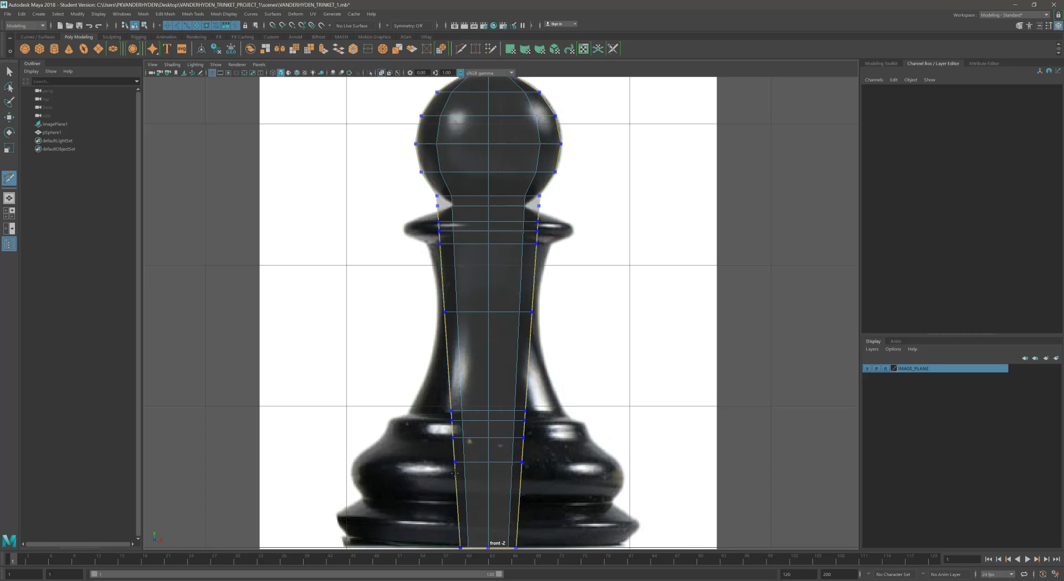
pyautogui.click(456, 482)
pyautogui.click(461, 503)
pyautogui.click(460, 524)
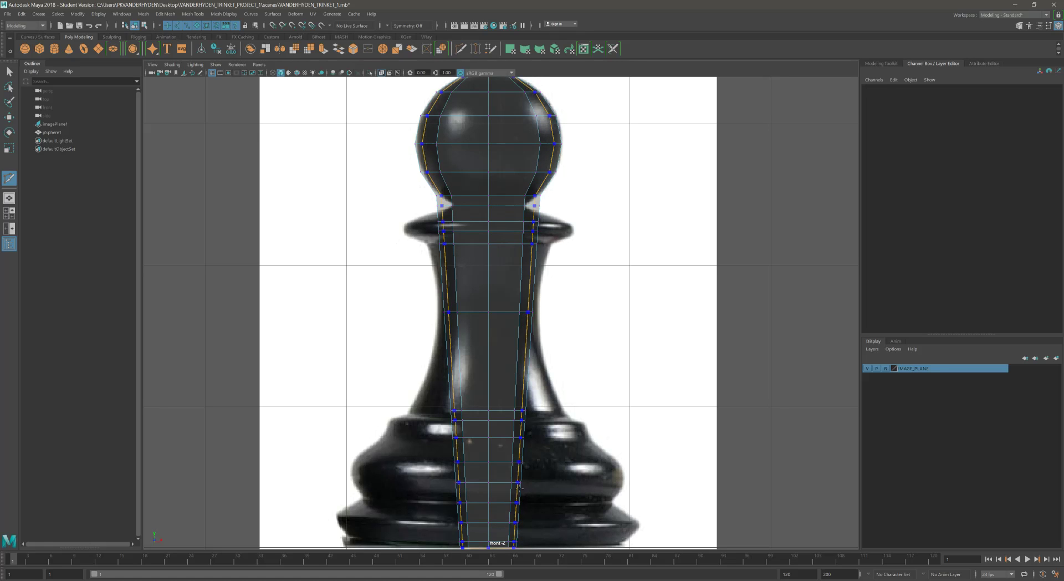
pyautogui.press('w')
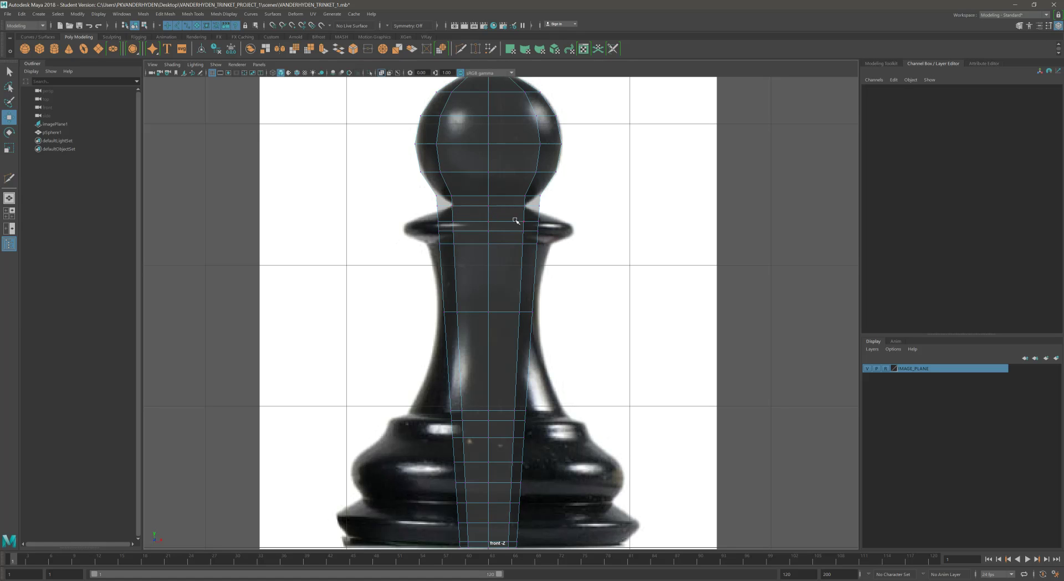
# Show the front and perspective views side by side and select the neck loop's vertices below the head
pyautogui.scroll(2, 545, 231)
pyautogui.press('space')
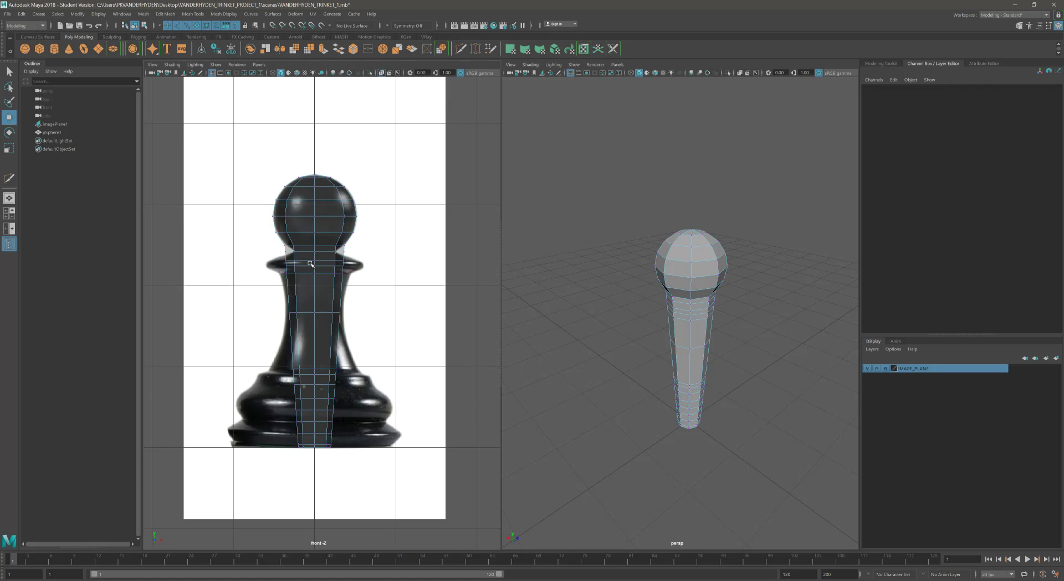
pyautogui.scroll(3, 336, 246)
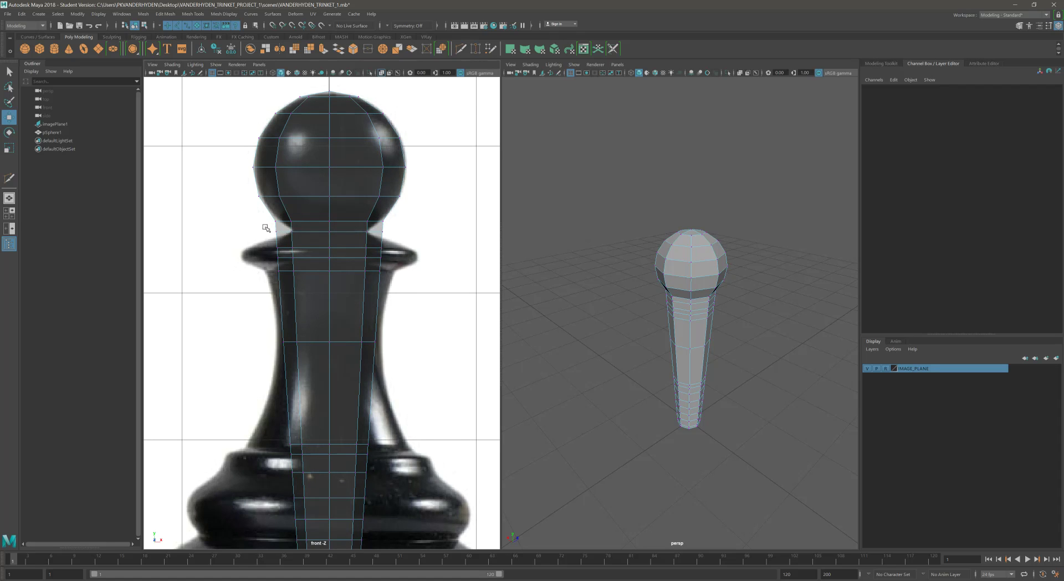
pyautogui.moveTo(283, 235); pyautogui.dragTo(435, 240)
pyautogui.press('w')
pyautogui.scroll(3, 297, 254)
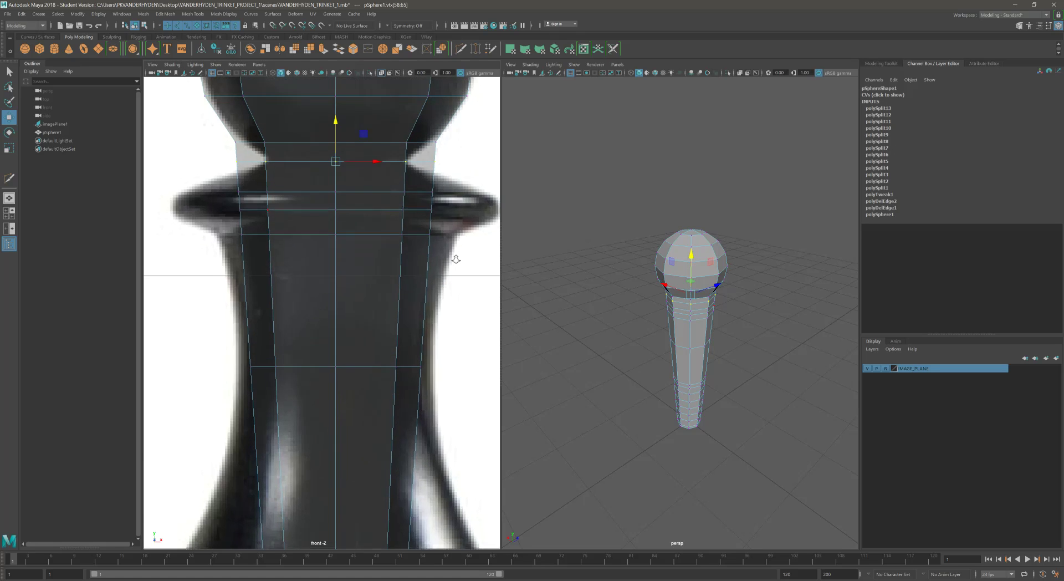
pyautogui.keyDown('alt'); pyautogui.moveTo(637, 278); pyautogui.dragTo(692, 261); pyautogui.keyUp('alt')
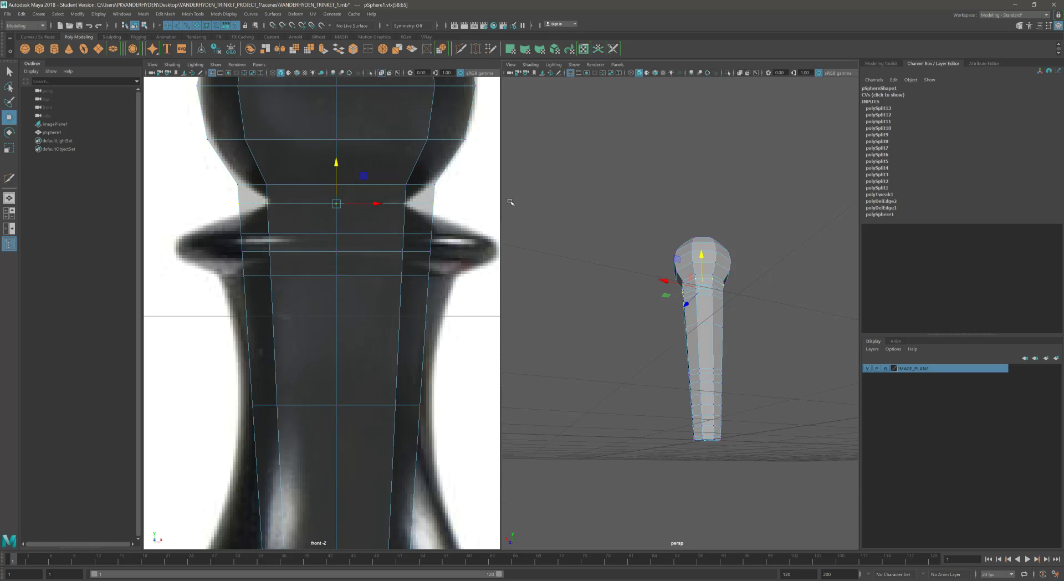
# Switch to edge mode, select the neck edge loop and scale it uniformly inward to the reference's pinch
pyautogui.rightClick(299, 214)
pyautogui.moveTo(302, 211); pyautogui.dragTo(304, 204, button='right')
pyautogui.doubleClick(298, 204)
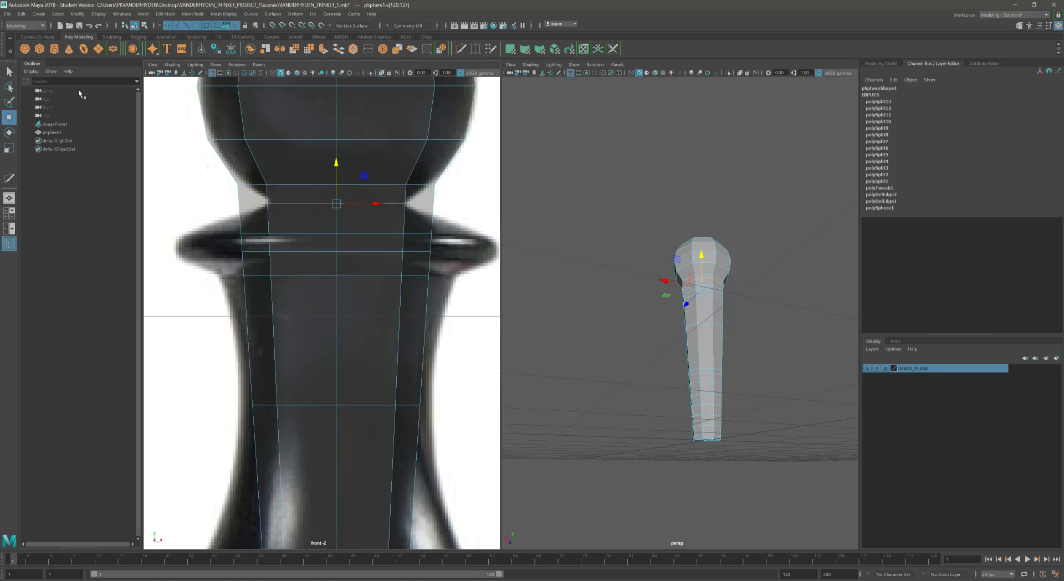
pyautogui.click(9, 149)
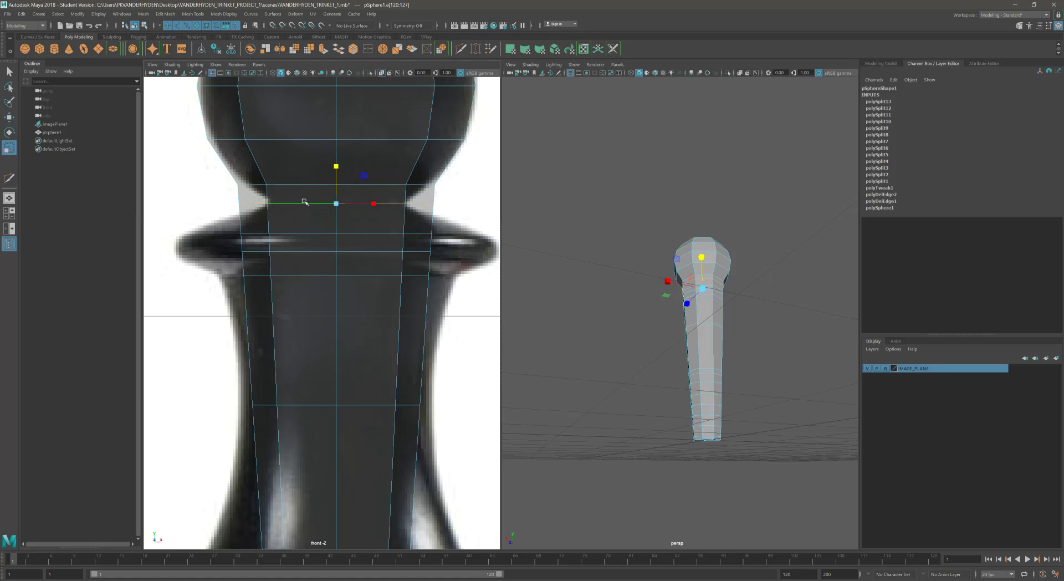
pyautogui.click(336, 204)
pyautogui.moveTo(336, 204); pyautogui.dragTo(295, 216)
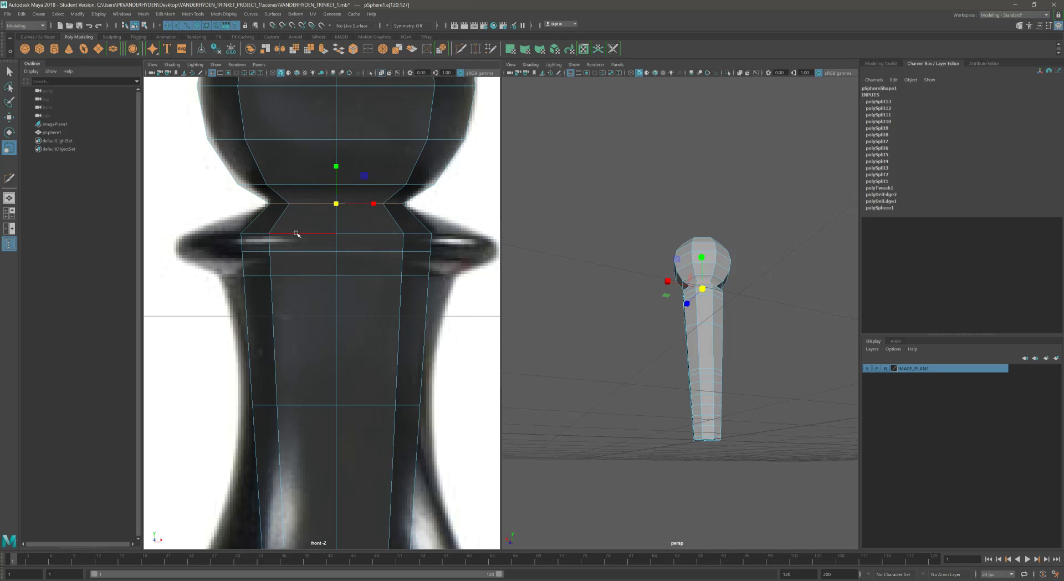
# Scale the two collar rim loops out to the reference's collar width, and widen the loop under the collar to the stem top
pyautogui.doubleClick(296, 233)
pyautogui.moveTo(336, 233); pyautogui.dragTo(422, 254)
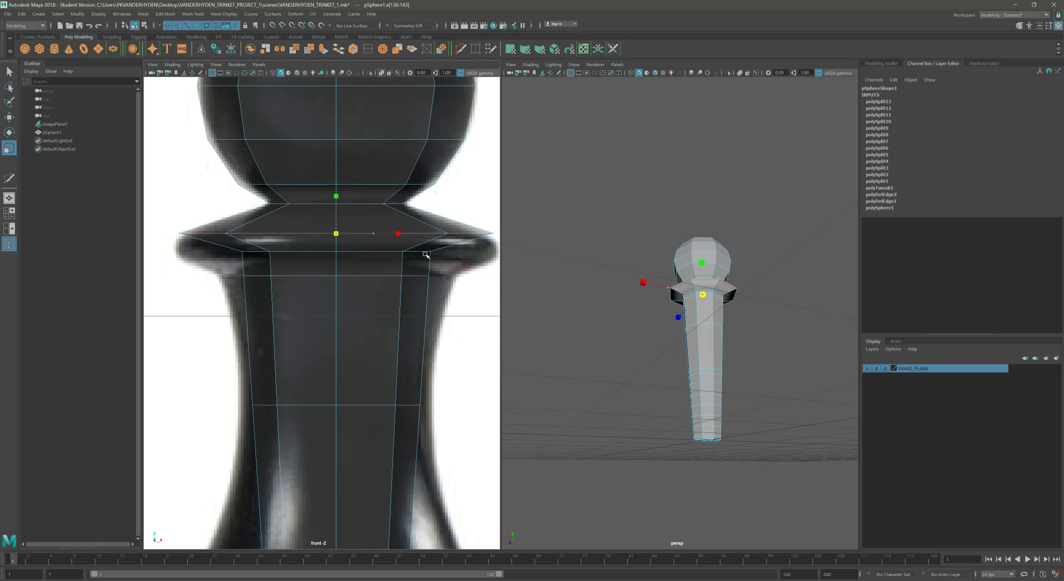
pyautogui.doubleClick(300, 251)
pyautogui.moveTo(339, 251); pyautogui.dragTo(425, 249)
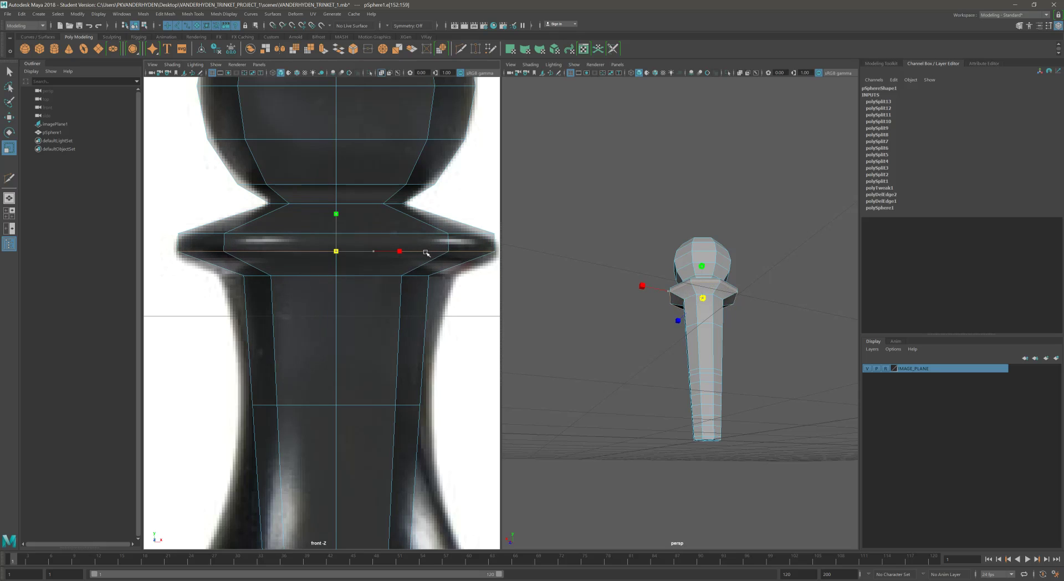
pyautogui.doubleClick(316, 275)
pyautogui.moveTo(336, 275); pyautogui.dragTo(363, 277)
# Scale the mid-stem loop slightly outward and flare the loop at the stem's foot to match the reference silhouette
pyautogui.keyDown('alt'); pyautogui.moveTo(356, 326); pyautogui.dragTo(355, 148, button='middle'); pyautogui.keyUp('alt')
pyautogui.doubleClick(319, 220)
pyautogui.moveTo(333, 220); pyautogui.dragTo(342, 218)
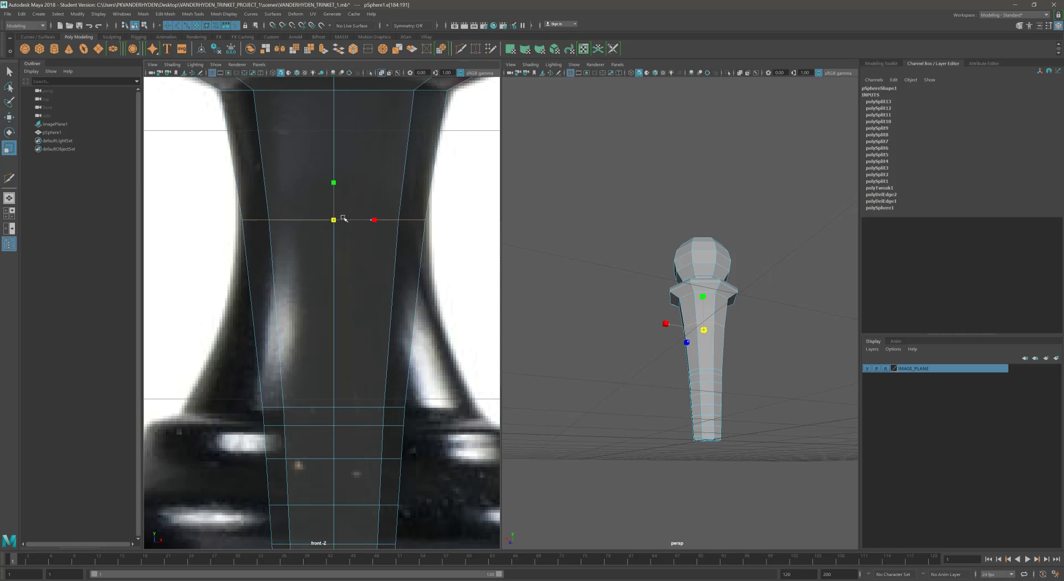
pyautogui.keyDown('alt'); pyautogui.moveTo(316, 413); pyautogui.dragTo(308, 293, button='middle'); pyautogui.keyUp('alt')
pyautogui.doubleClick(309, 320)
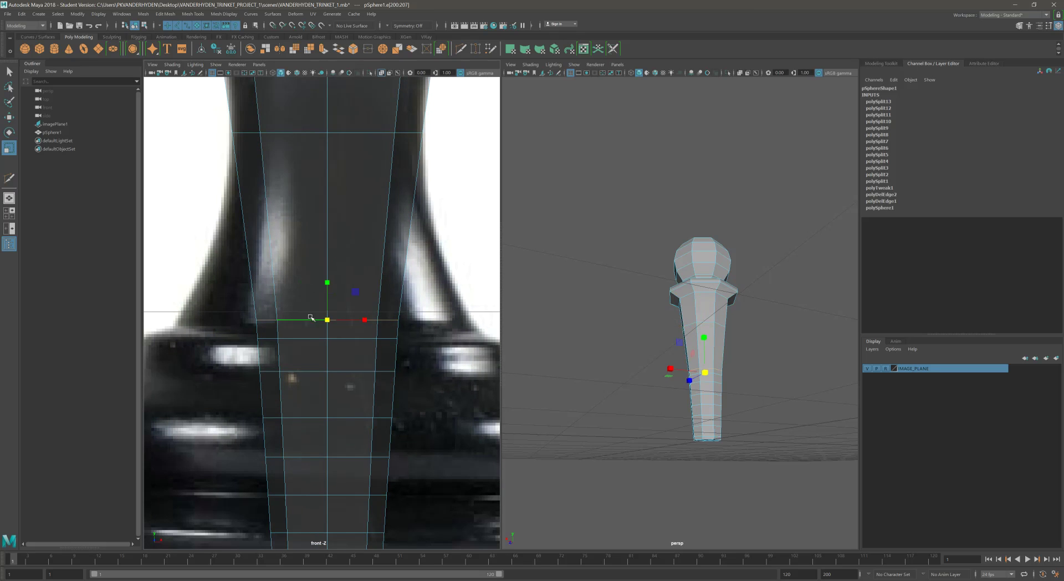
pyautogui.moveTo(328, 321); pyautogui.dragTo(392, 303)
pyautogui.scroll(-5, 393, 304)
pyautogui.scroll(3, 403, 307)
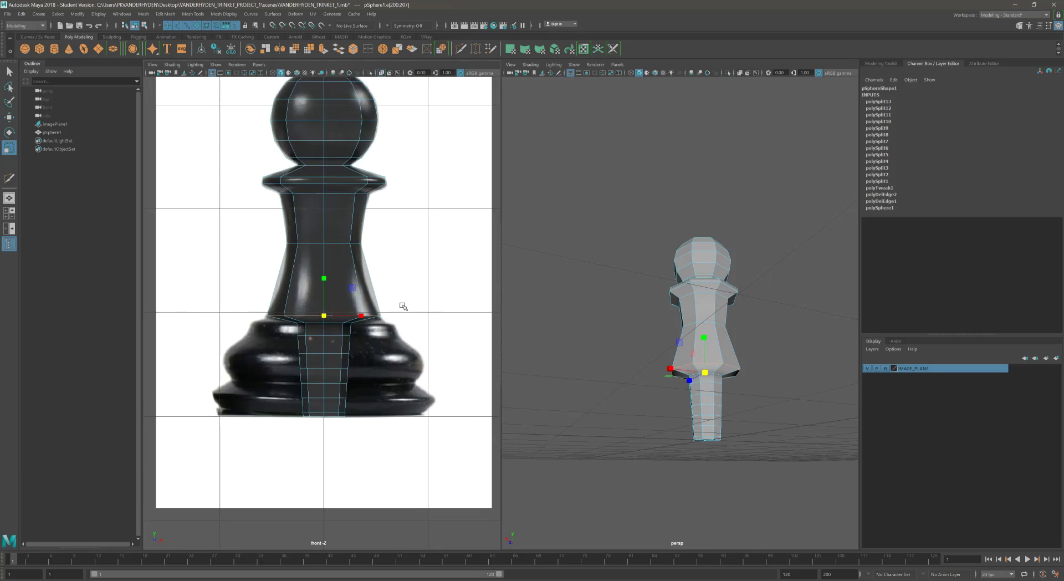
# Scale the two loops just below the stem's foot outward to form the narrow upper ring of the base
pyautogui.scroll(4, 402, 306)
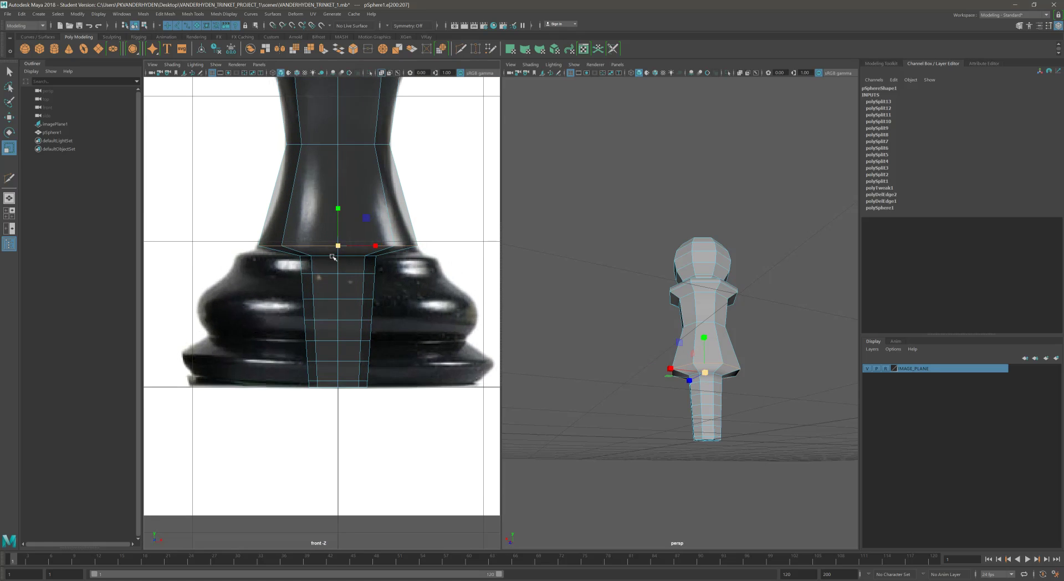
pyautogui.doubleClick(322, 256)
pyautogui.moveTo(375, 255); pyautogui.dragTo(427, 259)
pyautogui.doubleClick(349, 274)
pyautogui.moveTo(336, 274); pyautogui.dragTo(442, 275)
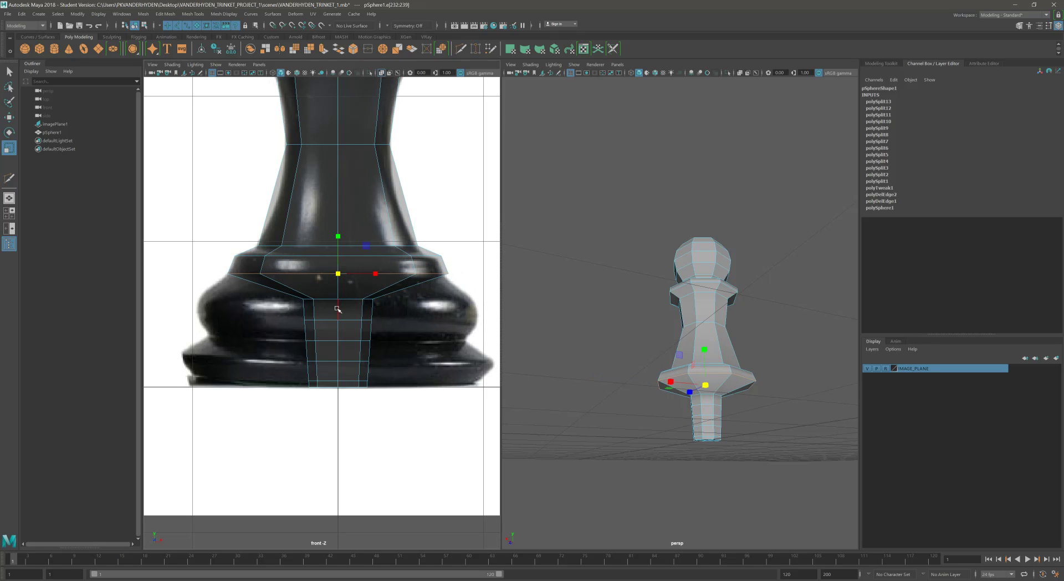
# Scale the next two loops outward to the width of the base's large rounded bulge
pyautogui.doubleClick(338, 299)
pyautogui.moveTo(338, 298); pyautogui.dragTo(482, 299)
pyautogui.doubleClick(335, 320)
pyautogui.moveTo(375, 320); pyautogui.dragTo(490, 322)
# Scale the loops at the groove below the bulge and at the foot's upper and lower rims outward to the reference outline
pyautogui.doubleClick(336, 342)
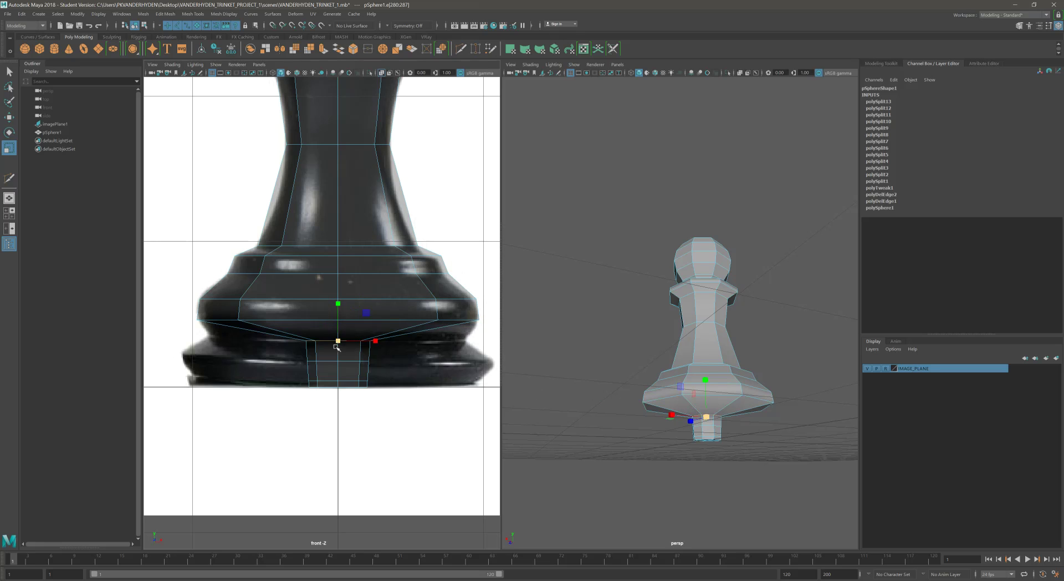
pyautogui.moveTo(337, 340); pyautogui.dragTo(474, 351)
pyautogui.doubleClick(338, 361)
pyautogui.moveTo(339, 361); pyautogui.dragTo(512, 384)
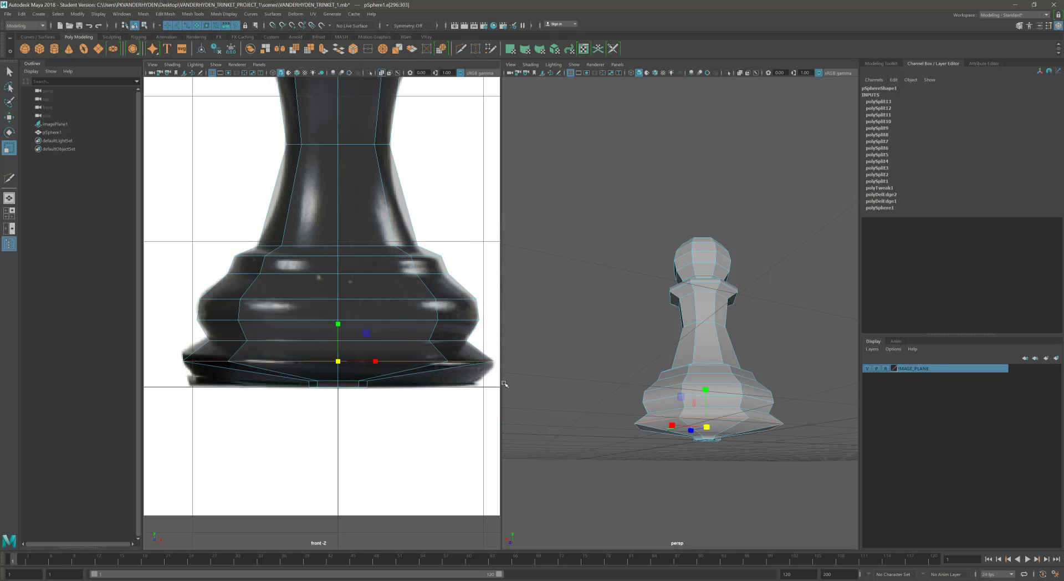
pyautogui.doubleClick(334, 381)
pyautogui.moveTo(338, 381); pyautogui.dragTo(508, 390)
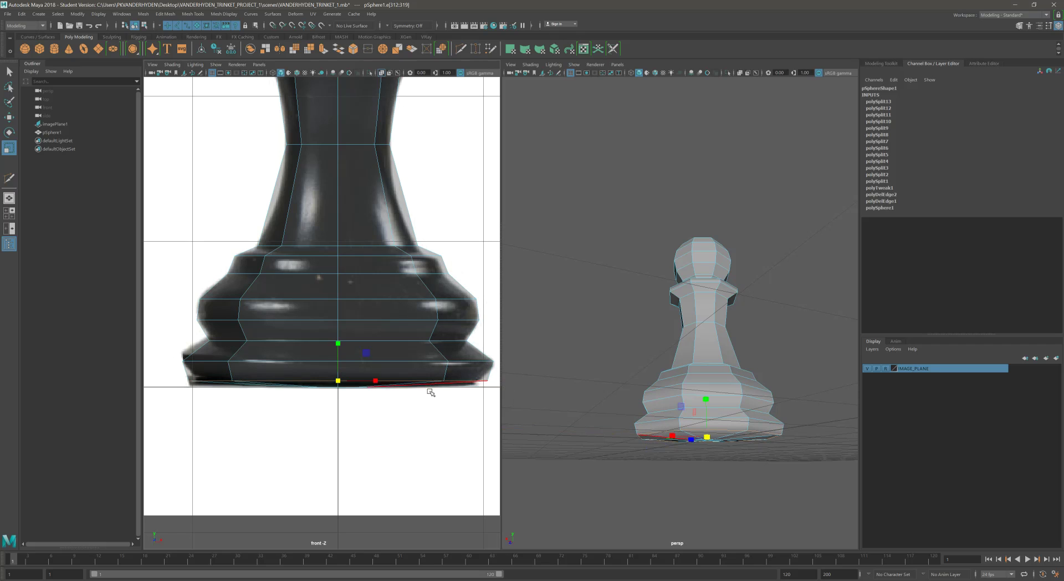
# Select the small edge loop on the pawn's underside and scale it outward to the foot's width at the ground line
pyautogui.keyDown('alt'); pyautogui.moveTo(755, 472); pyautogui.dragTo(750, 434, button='middle'); pyautogui.keyUp('alt')
pyautogui.keyDown('alt'); pyautogui.moveTo(750, 434); pyautogui.dragTo(699, 277); pyautogui.keyUp('alt')
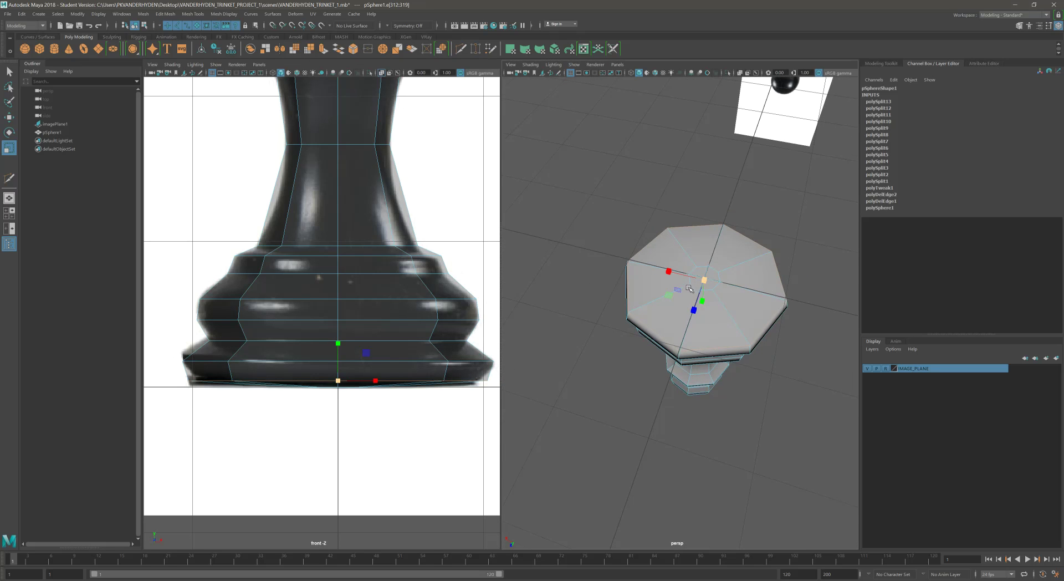
pyautogui.scroll(10, 689, 288)
pyautogui.click(777, 165)
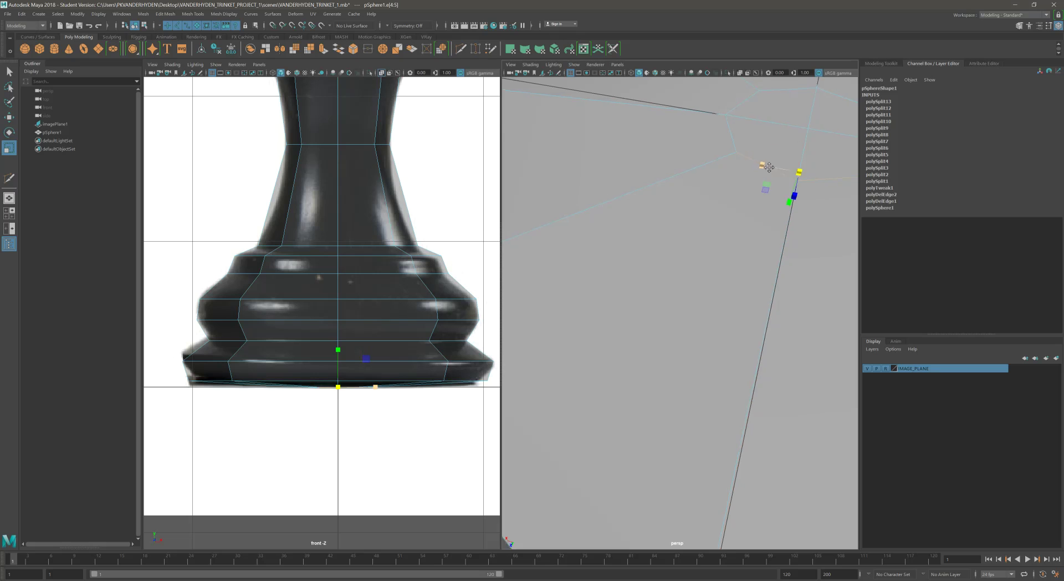
pyautogui.scroll(-5, 770, 177)
pyautogui.keyDown('shift'); pyautogui.click(771, 344); pyautogui.keyUp('shift')
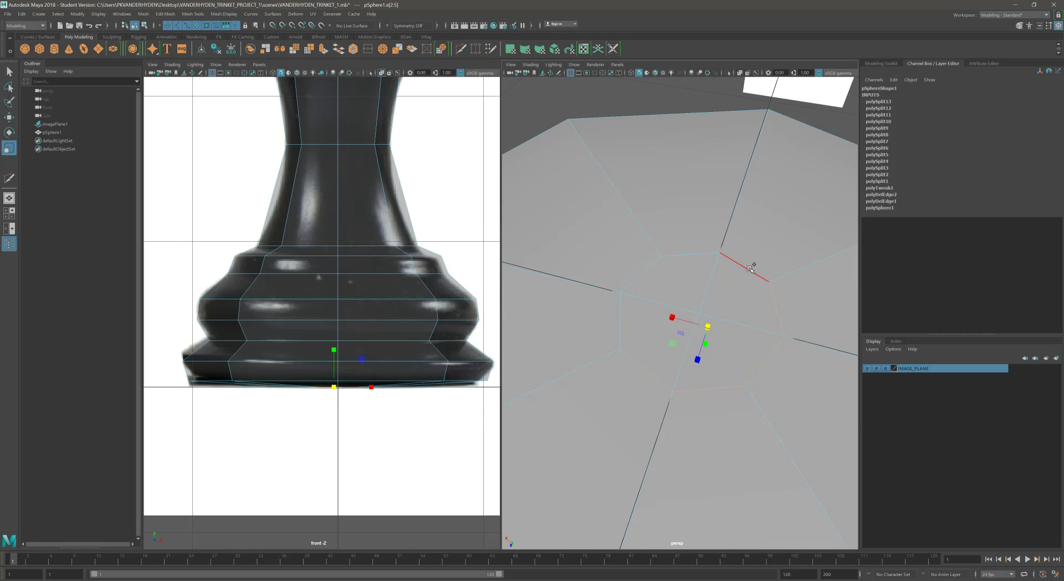
pyautogui.doubleClick(630, 279)
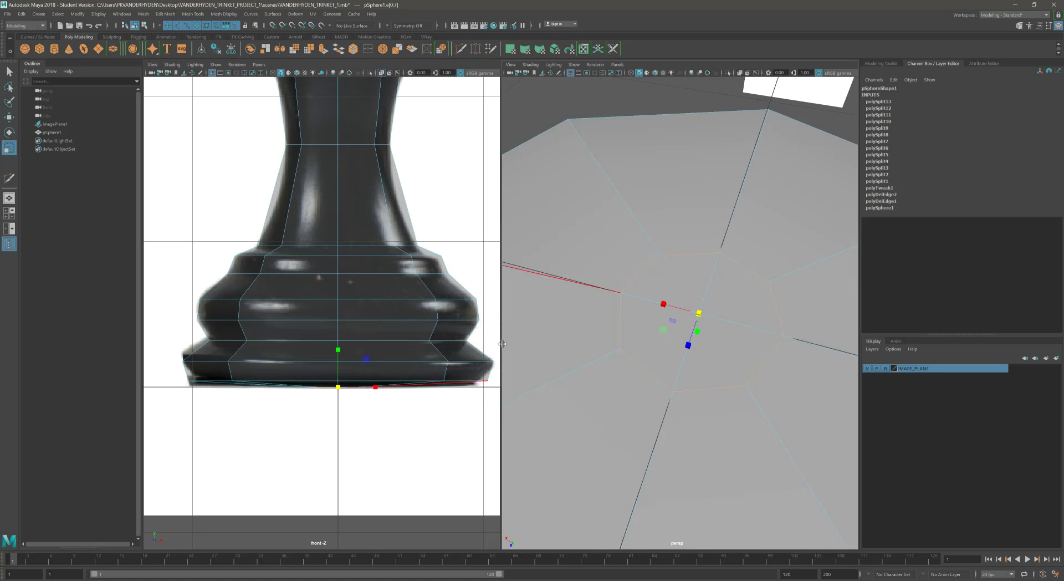
pyautogui.moveTo(336, 390); pyautogui.dragTo(507, 391)
# Examine the shaped base, stem and collar from several angles in the full-size perspective view
pyautogui.press('space')
pyautogui.press('space')
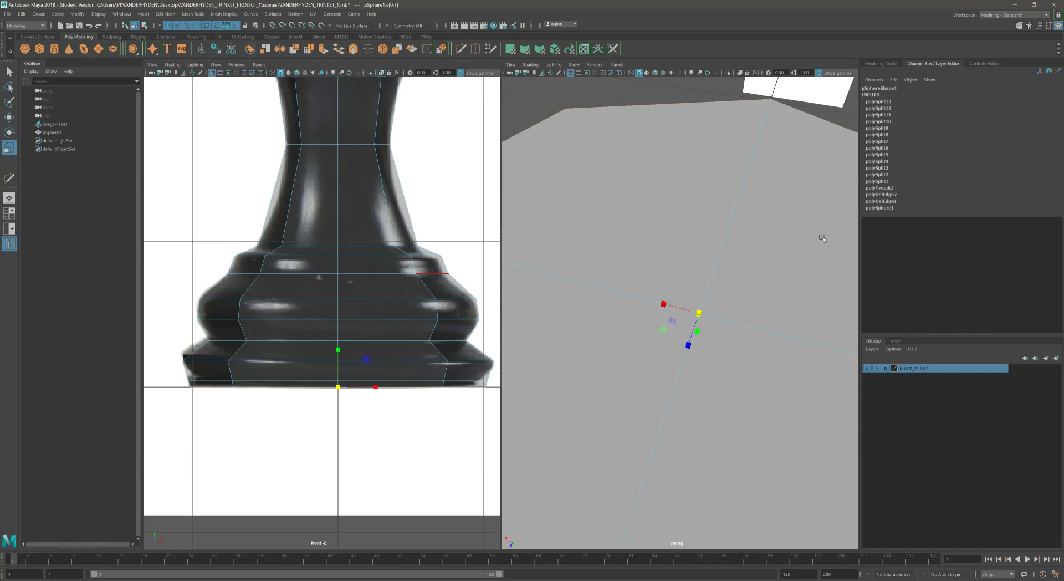
pyautogui.press('space')
pyautogui.keyDown('alt'); pyautogui.moveTo(760, 249); pyautogui.dragTo(706, 256); pyautogui.keyUp('alt')
pyautogui.keyDown('alt'); pyautogui.moveTo(705, 256); pyautogui.dragTo(598, 266, button='right'); pyautogui.keyUp('alt')
pyautogui.keyDown('alt'); pyautogui.moveTo(599, 266); pyautogui.dragTo(597, 239); pyautogui.keyUp('alt')
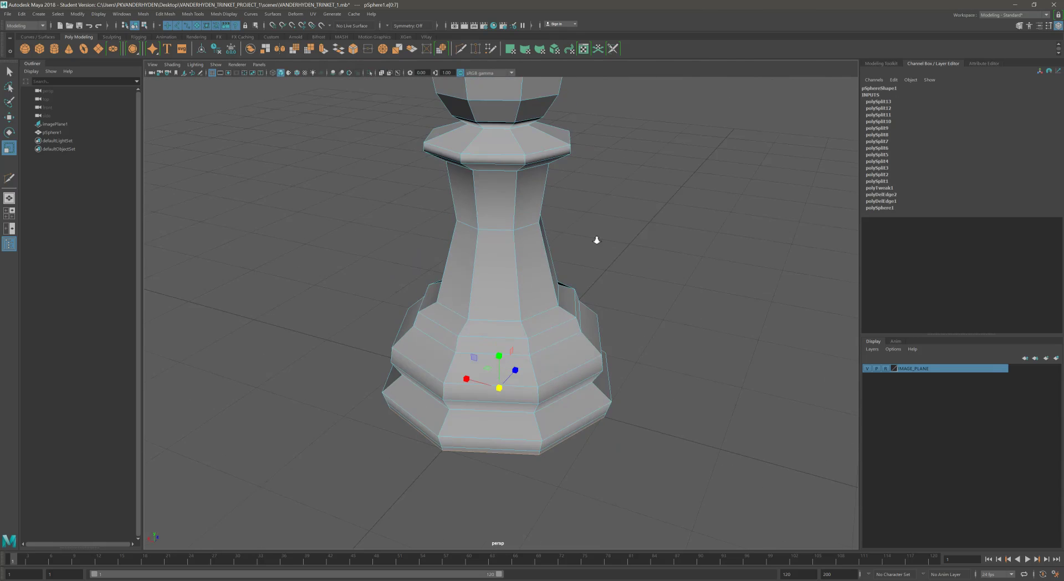
pyautogui.keyDown('alt'); pyautogui.moveTo(597, 240); pyautogui.dragTo(553, 268, button='right'); pyautogui.keyUp('alt')
pyautogui.keyDown('alt'); pyautogui.moveTo(554, 268); pyautogui.dragTo(549, 266); pyautogui.keyUp('alt')
pyautogui.keyDown('alt'); pyautogui.moveTo(549, 266); pyautogui.dragTo(546, 268, button='right'); pyautogui.keyUp('alt')
pyautogui.keyDown('alt'); pyautogui.moveTo(545, 268); pyautogui.dragTo(535, 294); pyautogui.keyUp('alt')
# Return to object mode with the whole pawn selected and frame its head and collar in perspective
pyautogui.moveTo(535, 294); pyautogui.dragTo(598, 266, button='right')
pyautogui.keyDown('alt'); pyautogui.moveTo(598, 266); pyautogui.dragTo(576, 295); pyautogui.keyUp('alt')
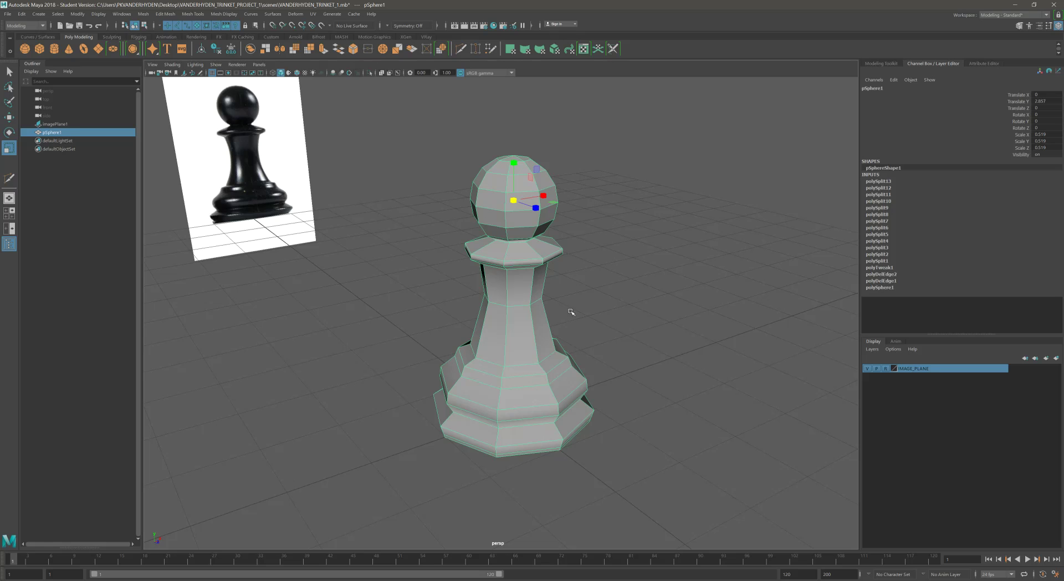
pyautogui.keyDown('alt'); pyautogui.moveTo(495, 390); pyautogui.dragTo(557, 225); pyautogui.keyUp('alt')
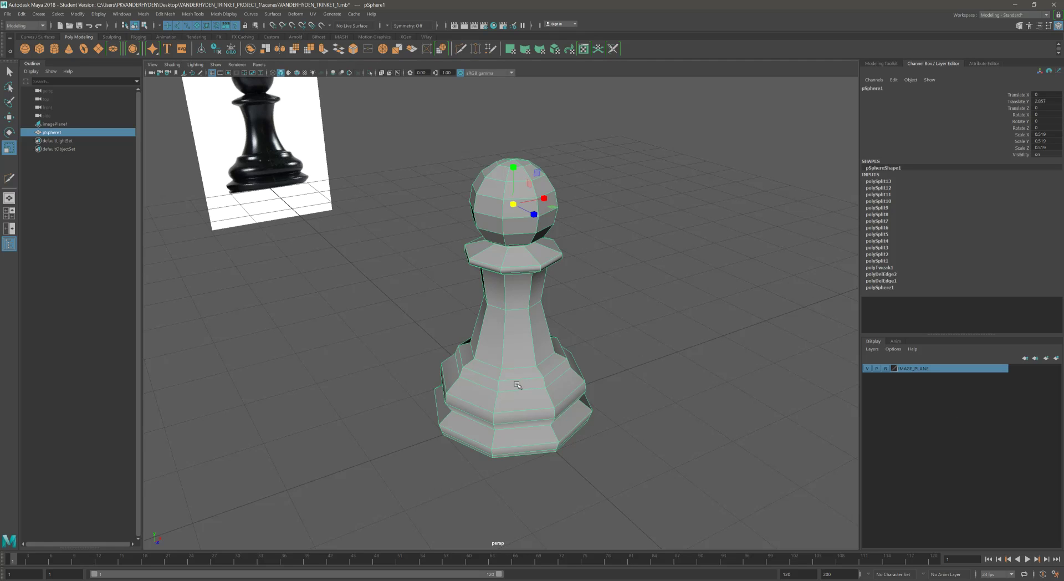
pyautogui.scroll(5, 466, 147)
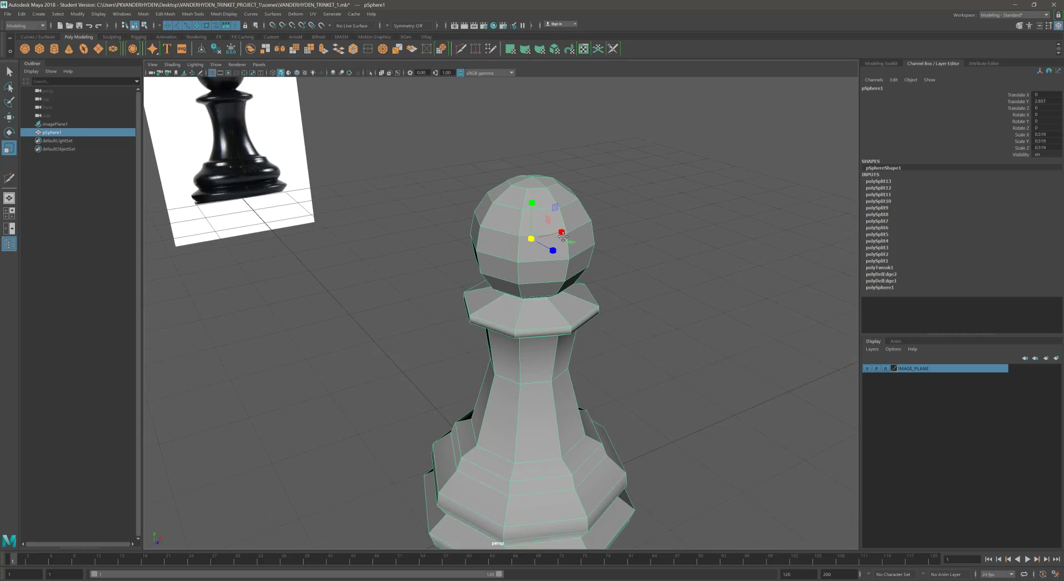